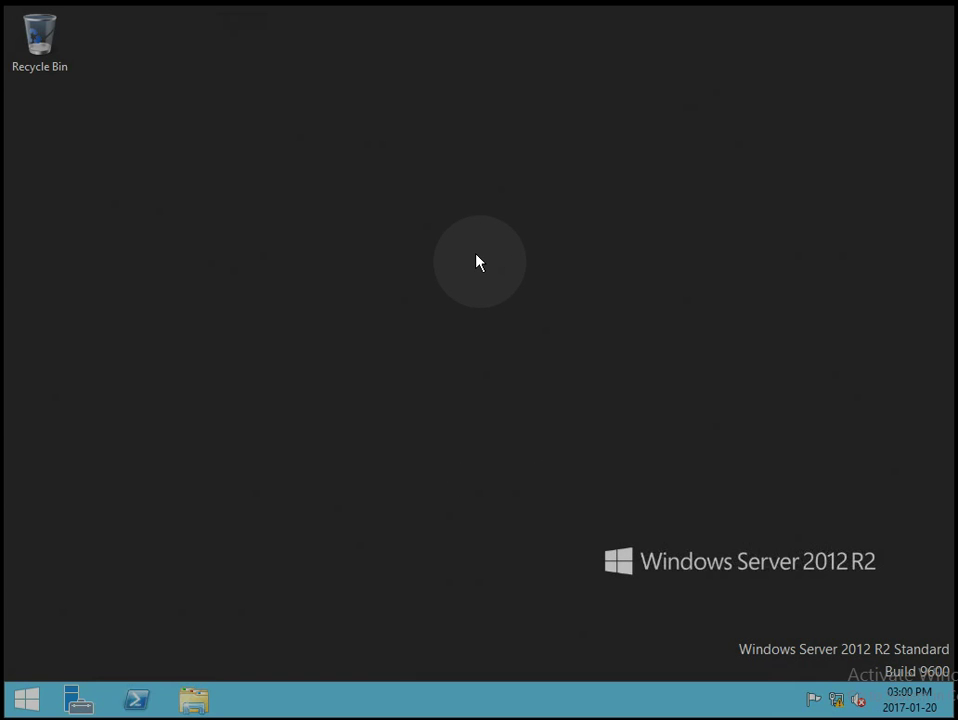
# Check the computer name and domain settings in System Properties, closing without changes.
pyautogui.rightClick(34, 701)
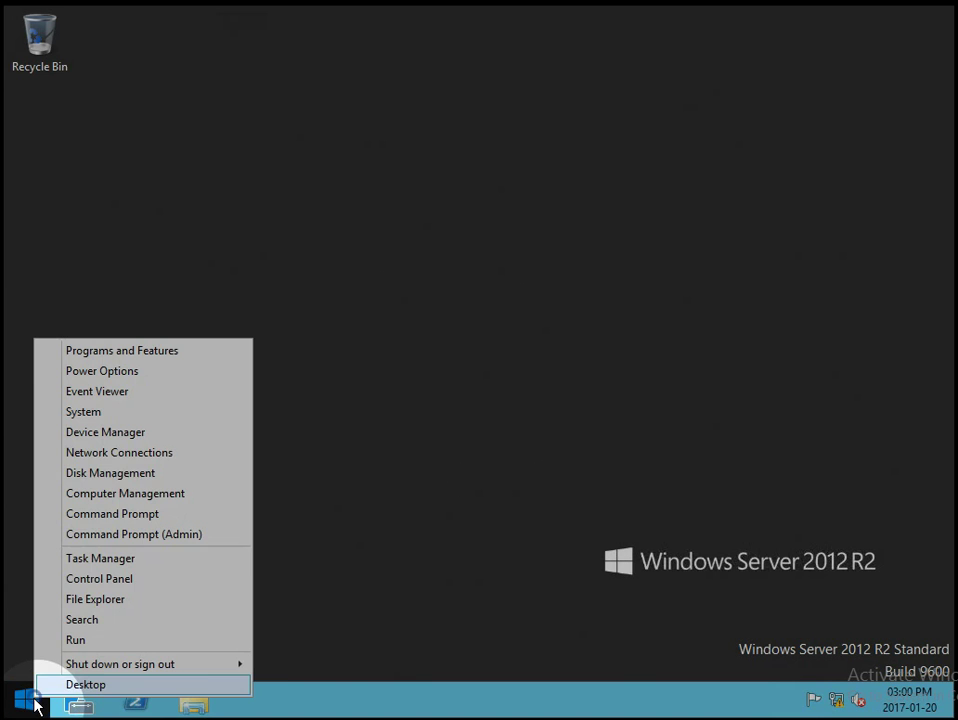
pyautogui.click(126, 420)
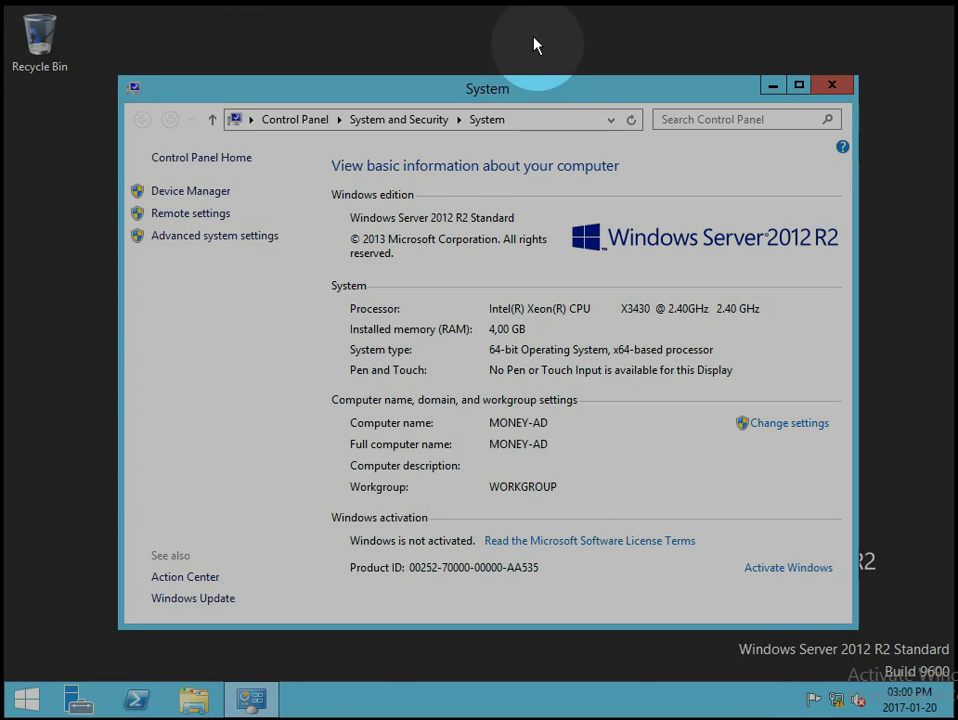
pyautogui.click(790, 424)
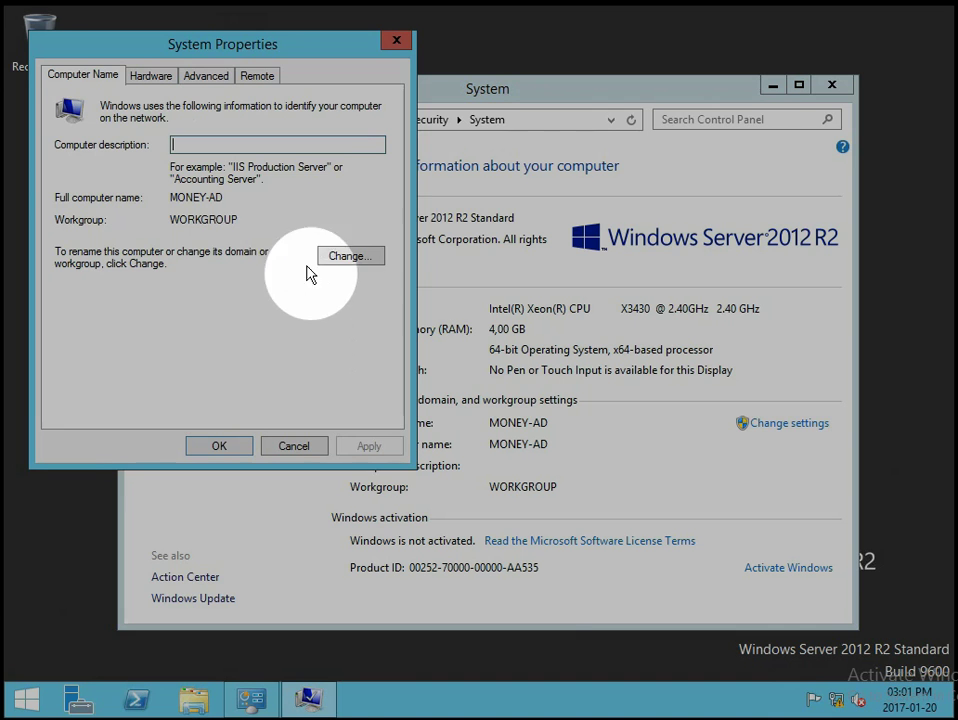
pyautogui.click(350, 259)
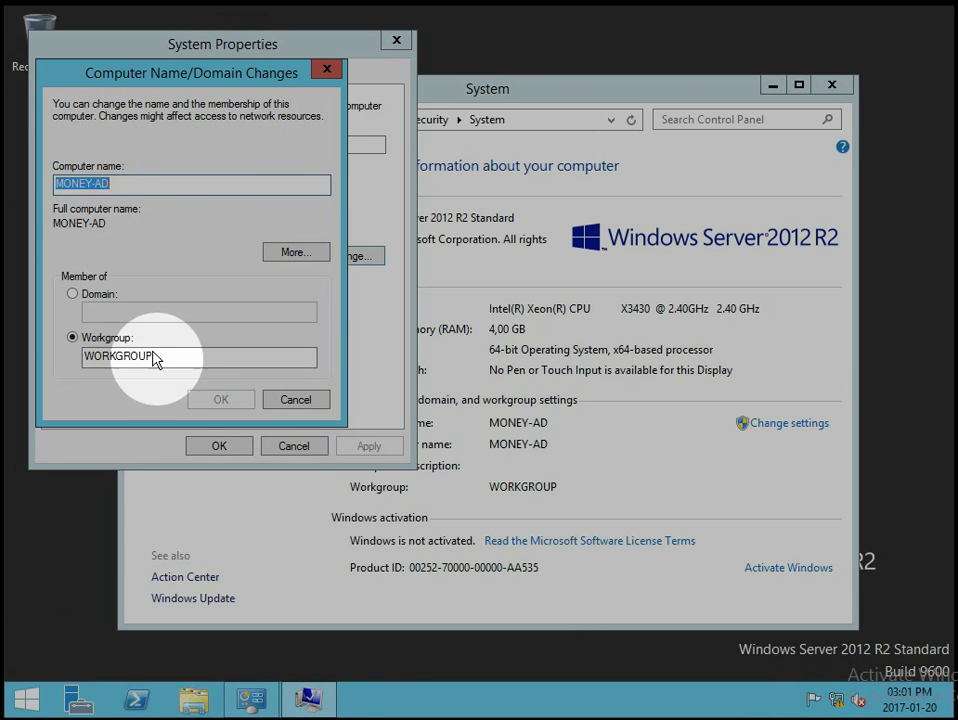
pyautogui.click(303, 402)
pyautogui.click(302, 447)
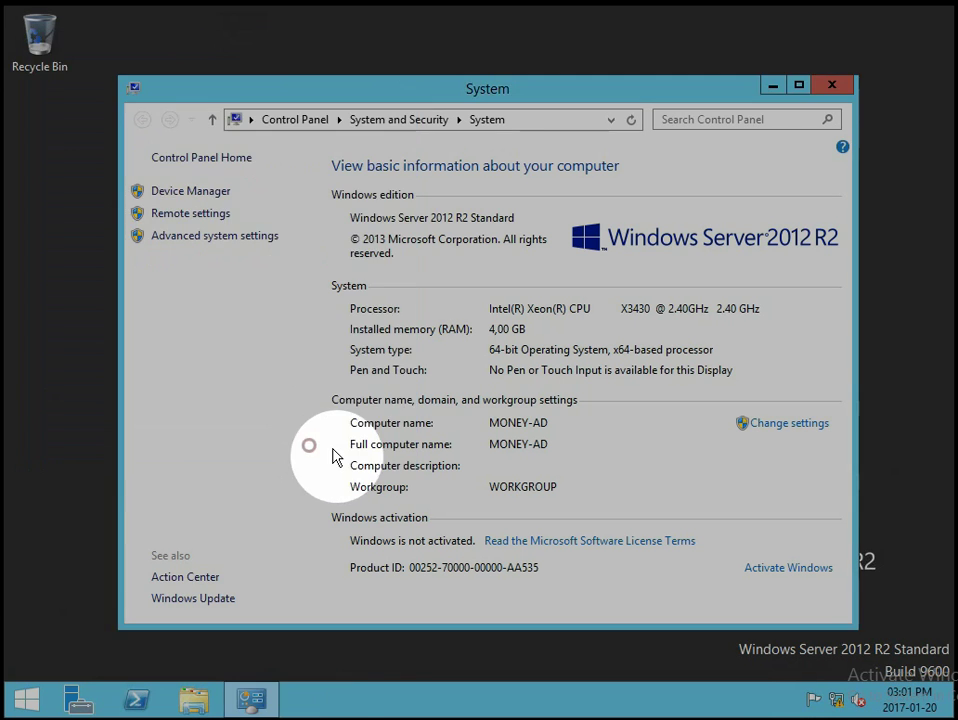
# Start the Add Roles and Features Wizard from the Server Manager dashboard.
pyautogui.click(830, 90)
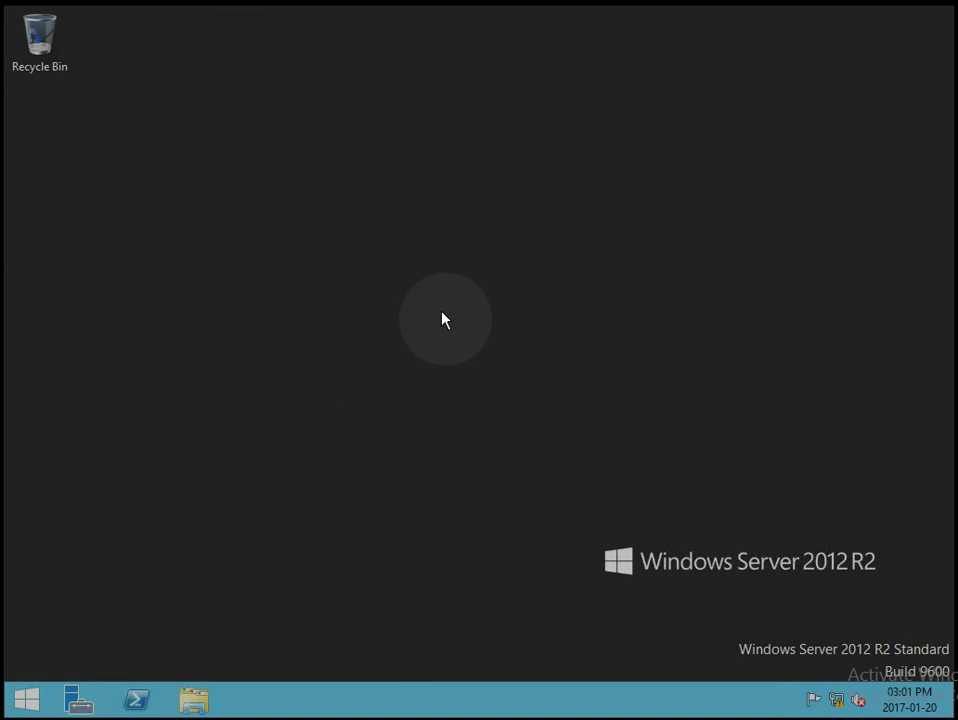
pyautogui.click(80, 702)
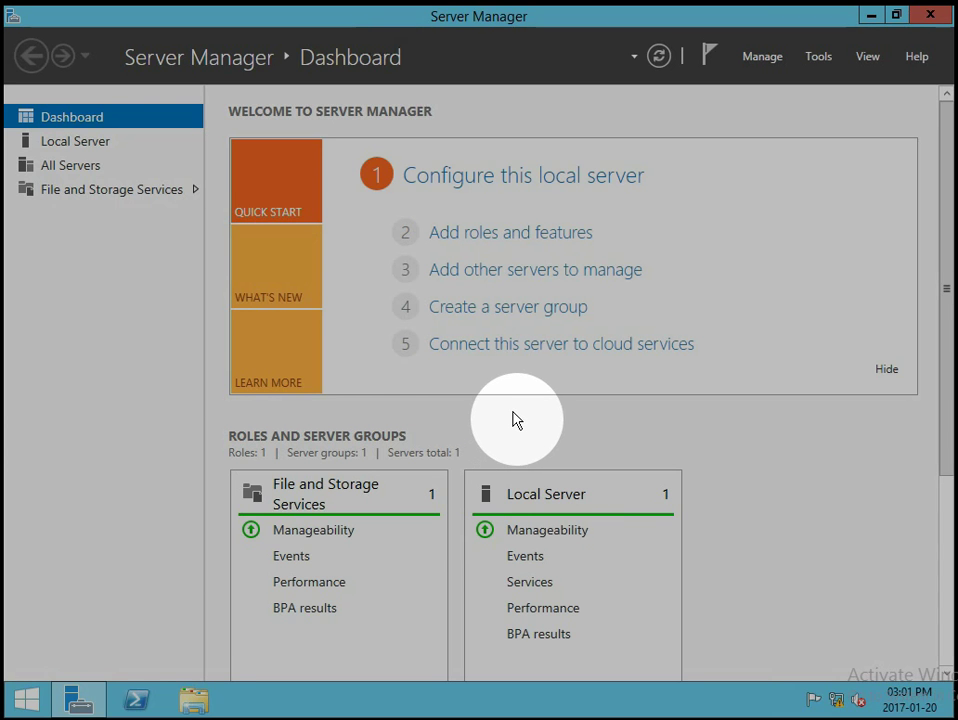
pyautogui.click(490, 240)
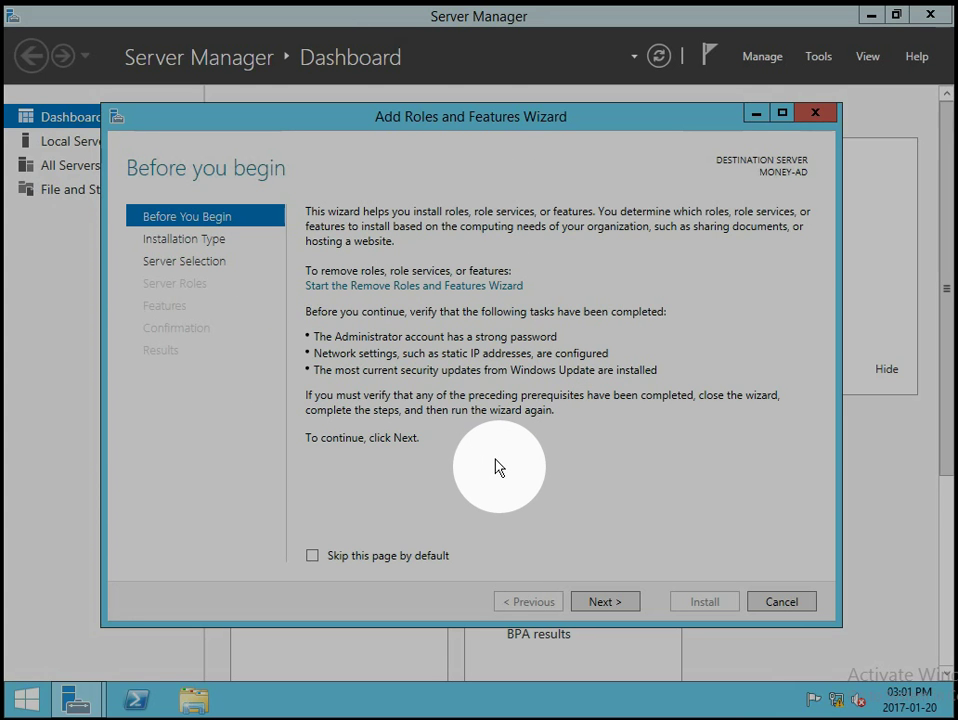
# Skip the Before You Begin page by default, keeping role-based installation and MONEY-AD as destination.
pyautogui.click(312, 556)
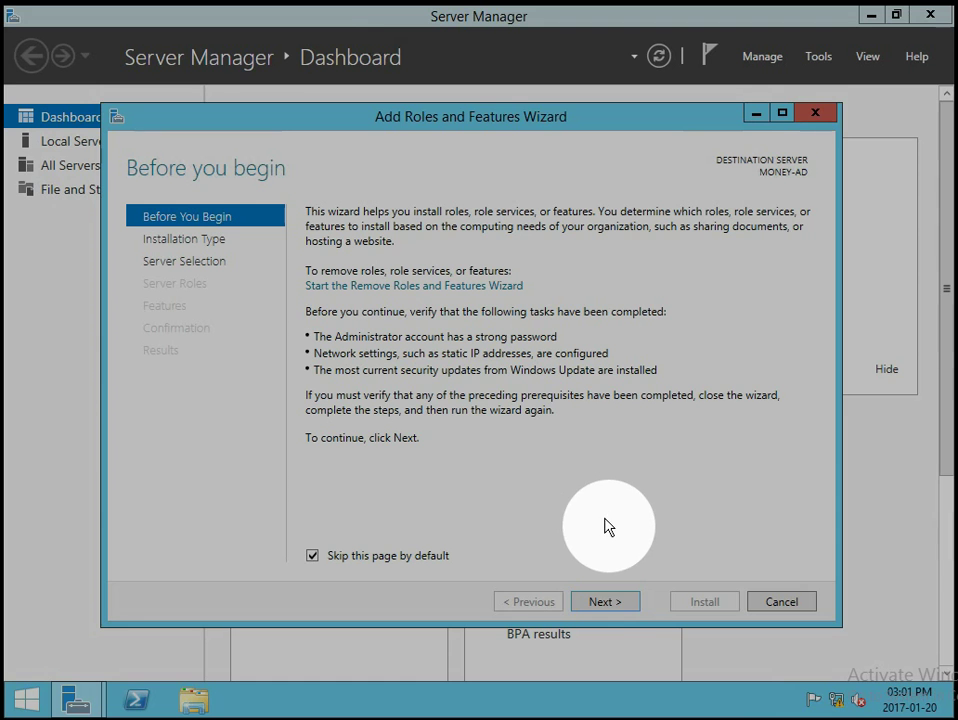
pyautogui.click(604, 602)
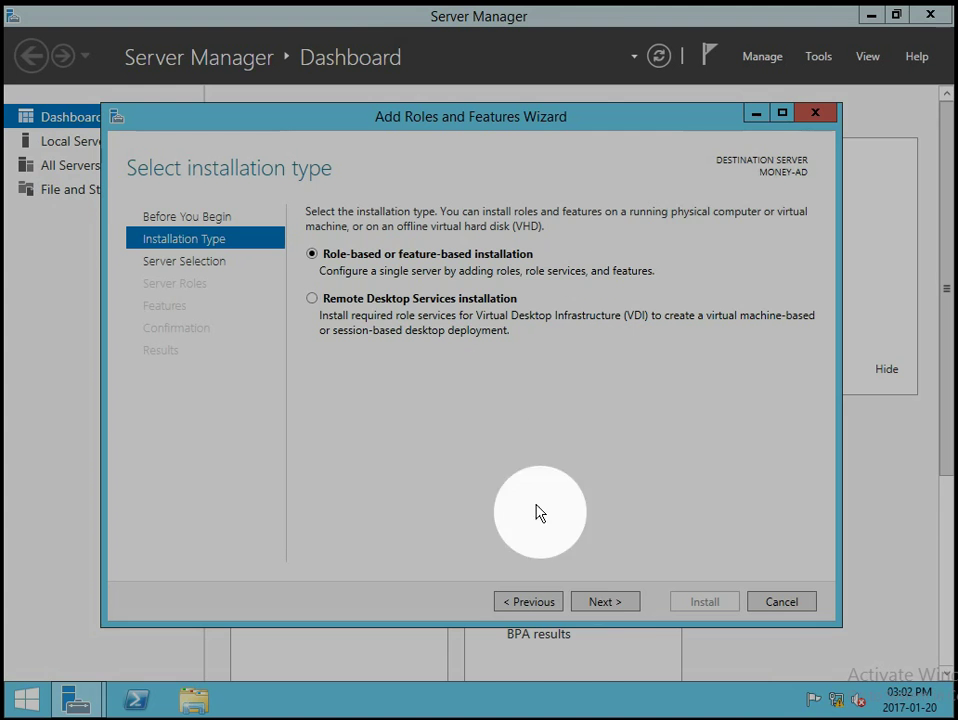
pyautogui.click(614, 602)
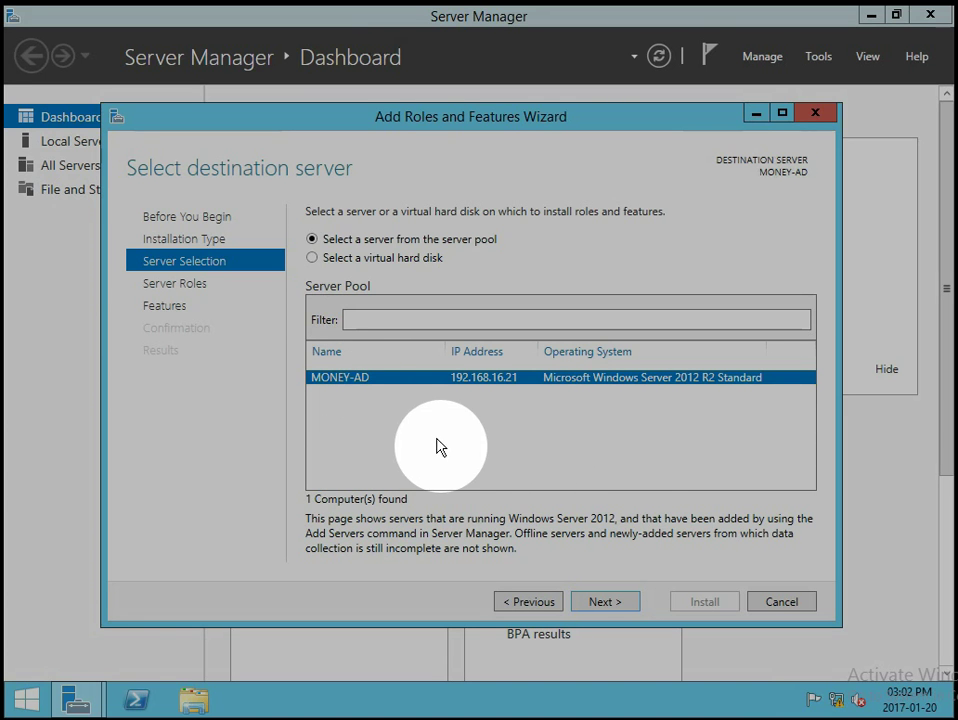
pyautogui.click(628, 603)
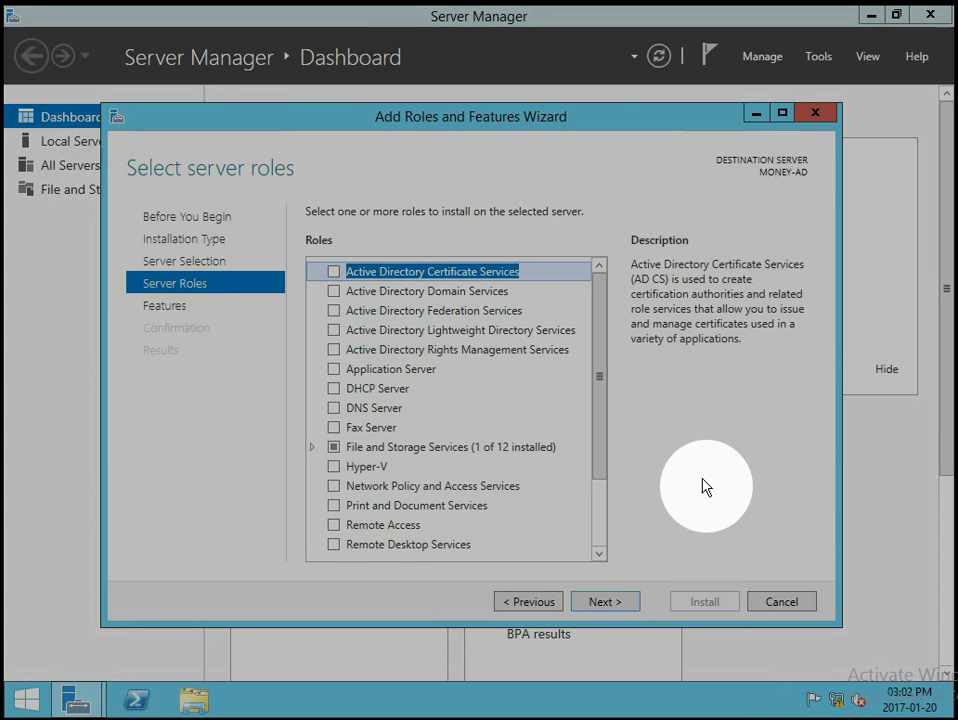
# Check Active Directory Domain Services and DNS Server, accepting their required management tools.
pyautogui.click(335, 292)
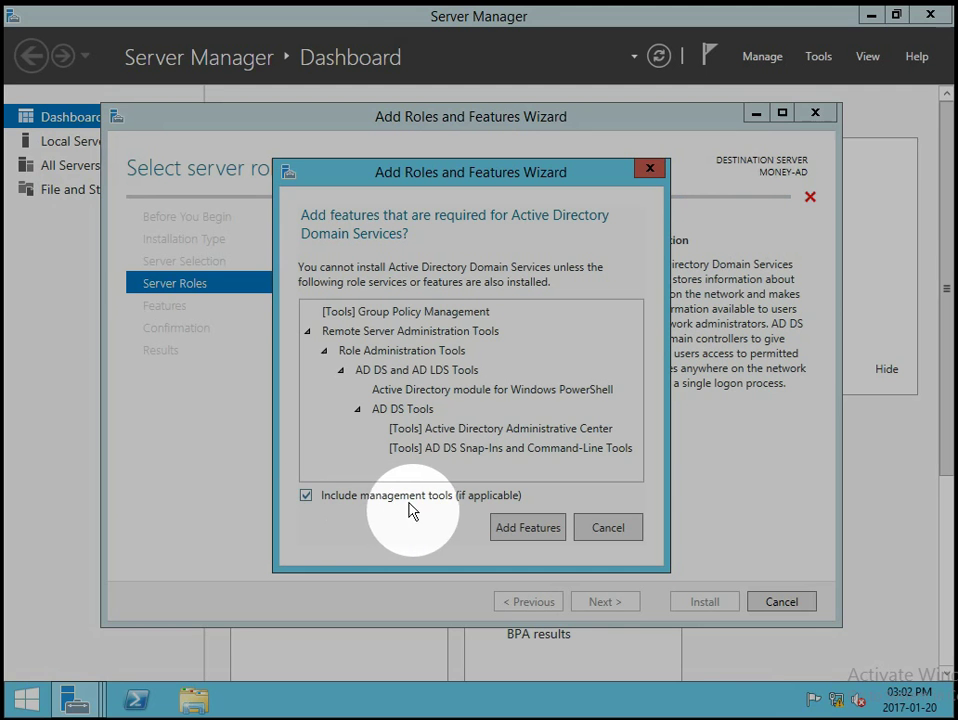
pyautogui.click(535, 529)
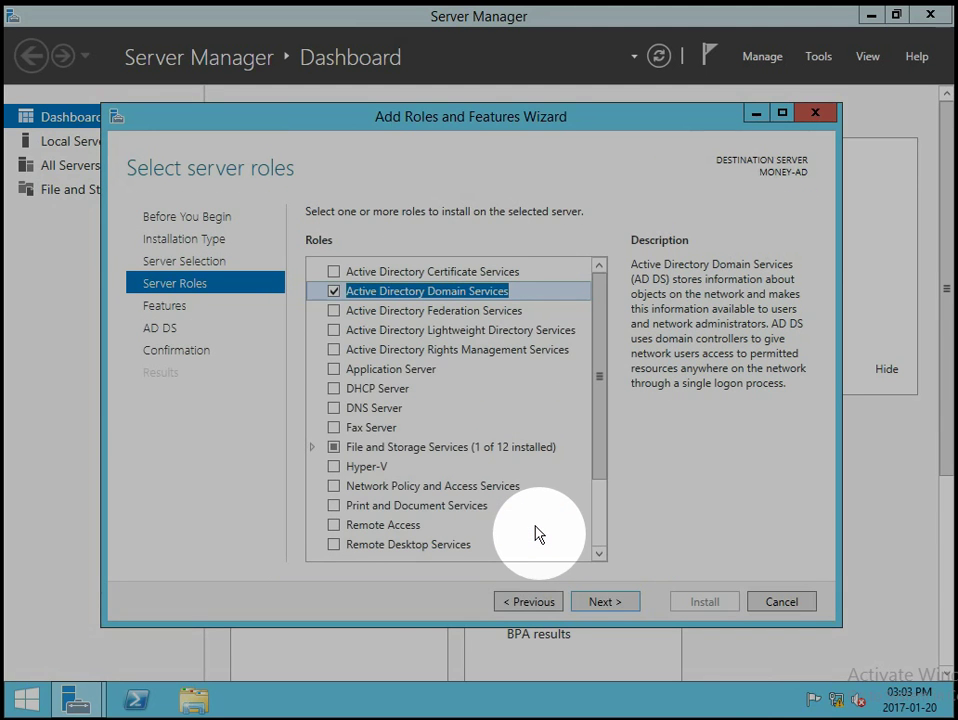
pyautogui.click(334, 408)
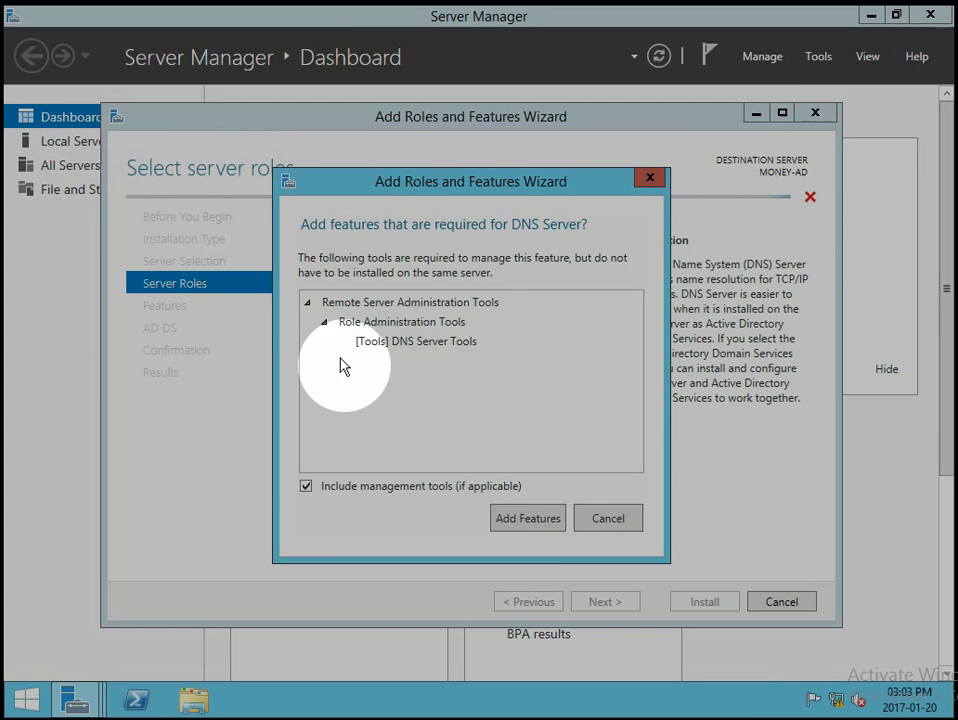
pyautogui.click(536, 520)
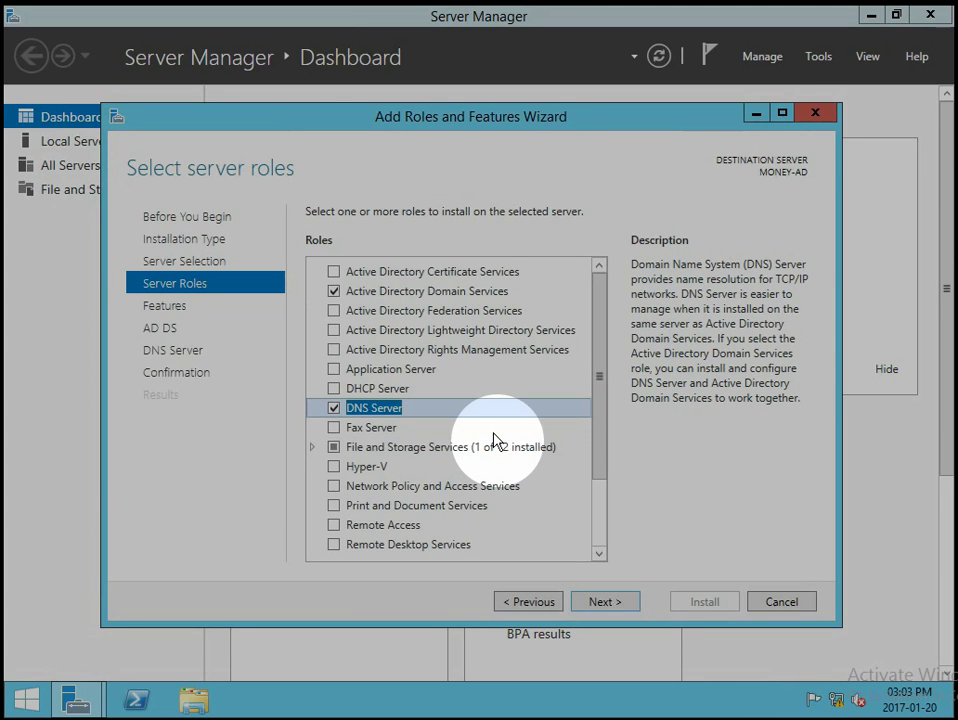
pyautogui.click(620, 602)
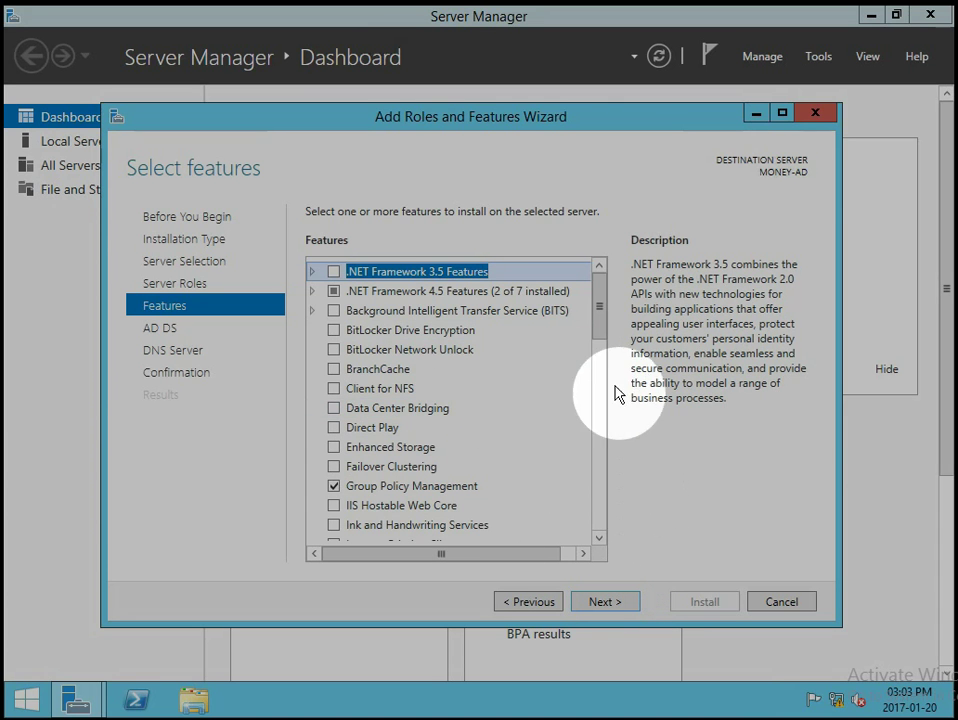
# Leave the features list unchanged and continue to the AD DS information page.
pyautogui.moveTo(603, 323); pyautogui.dragTo(627, 525)
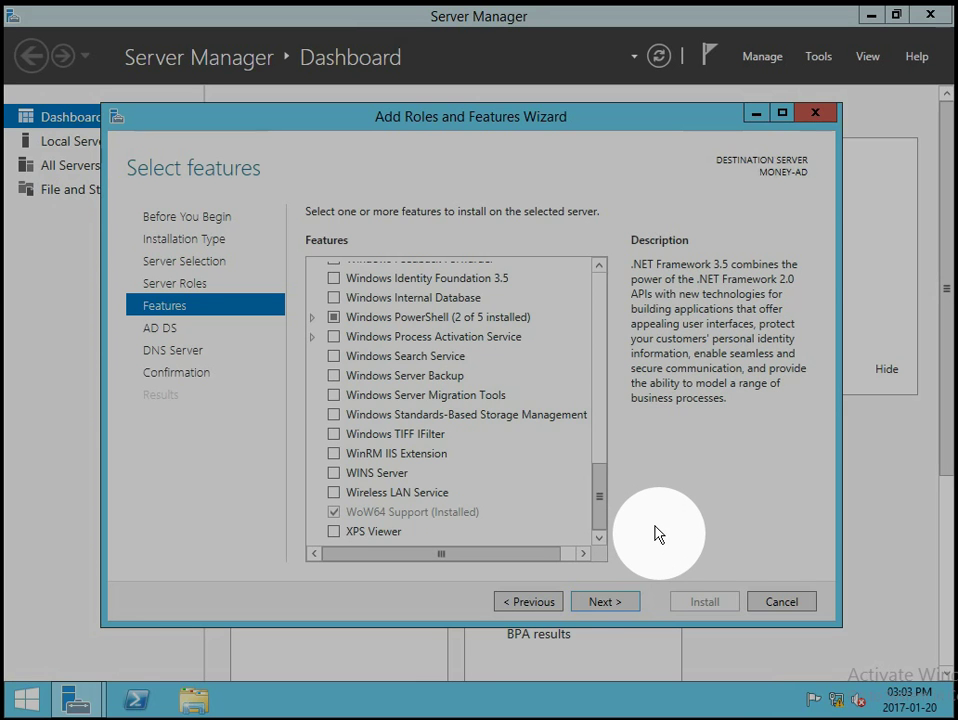
pyautogui.click(628, 604)
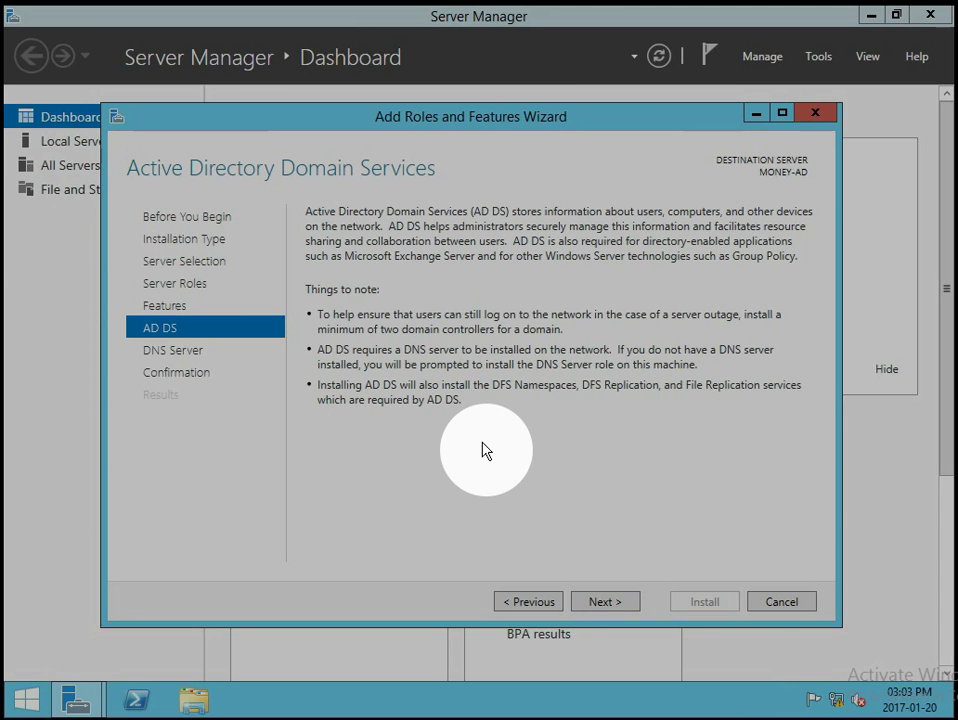
# Page through the AD DS and DNS Server notes to Confirm installation selections.
pyautogui.click(622, 603)
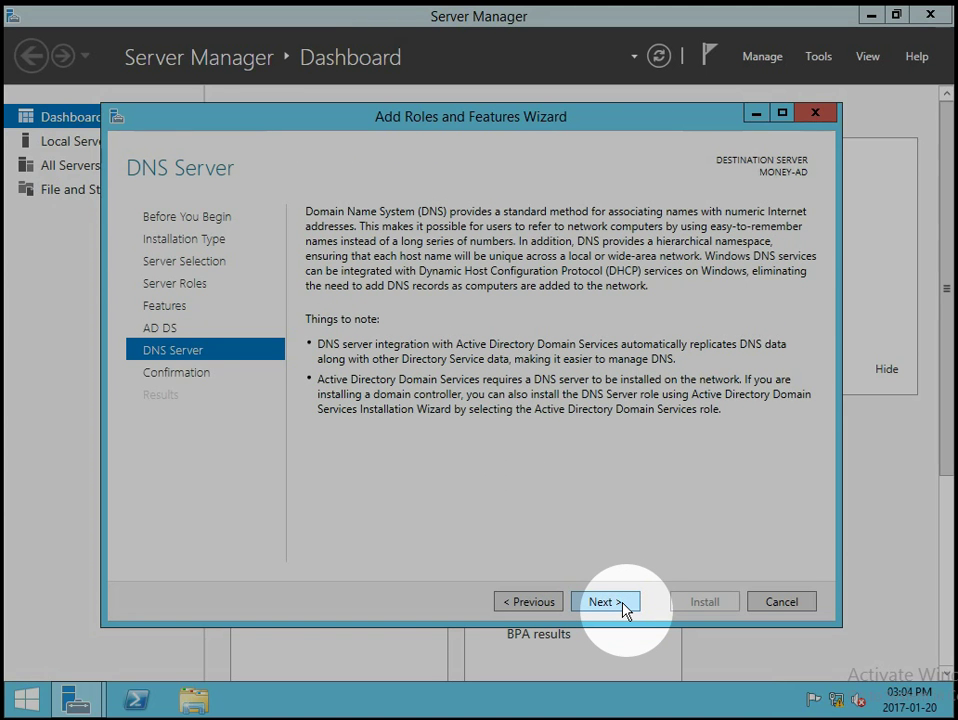
pyautogui.click(545, 602)
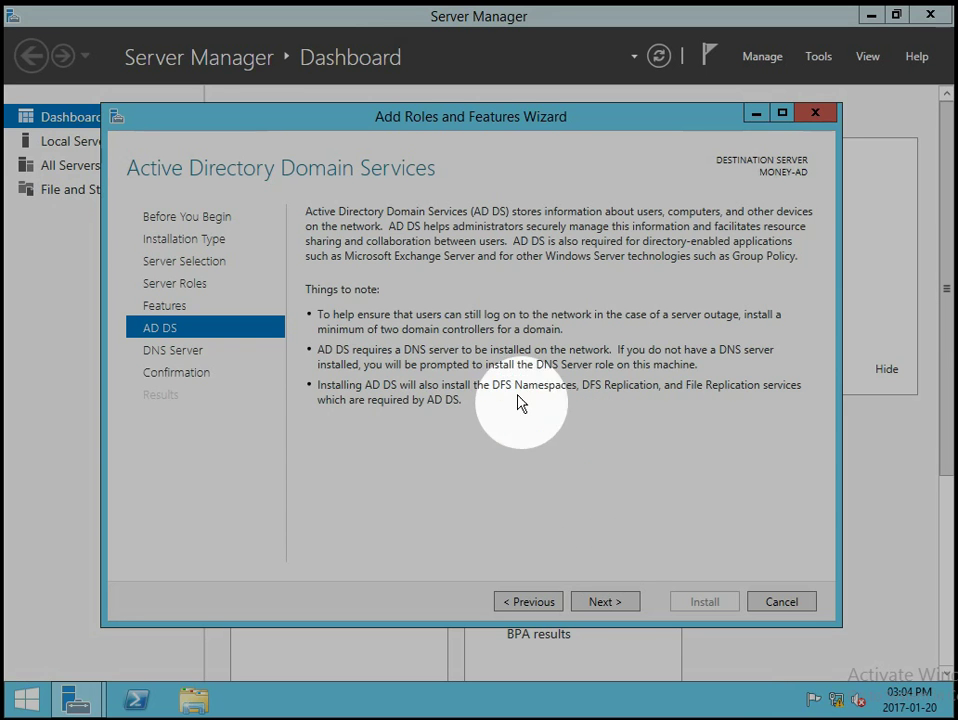
pyautogui.click(605, 601)
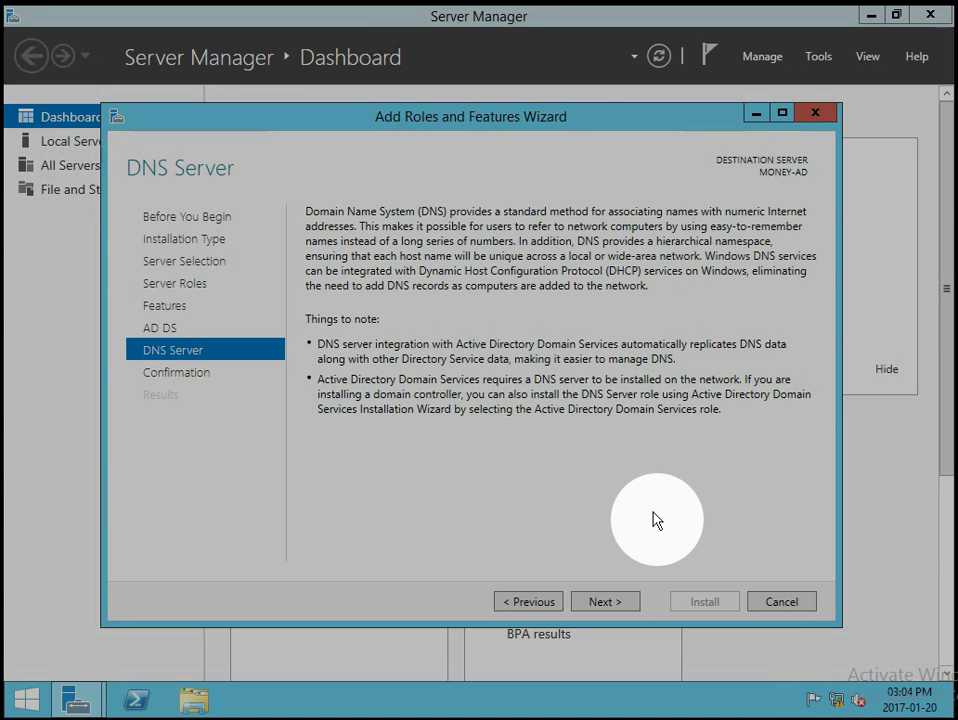
pyautogui.click(622, 603)
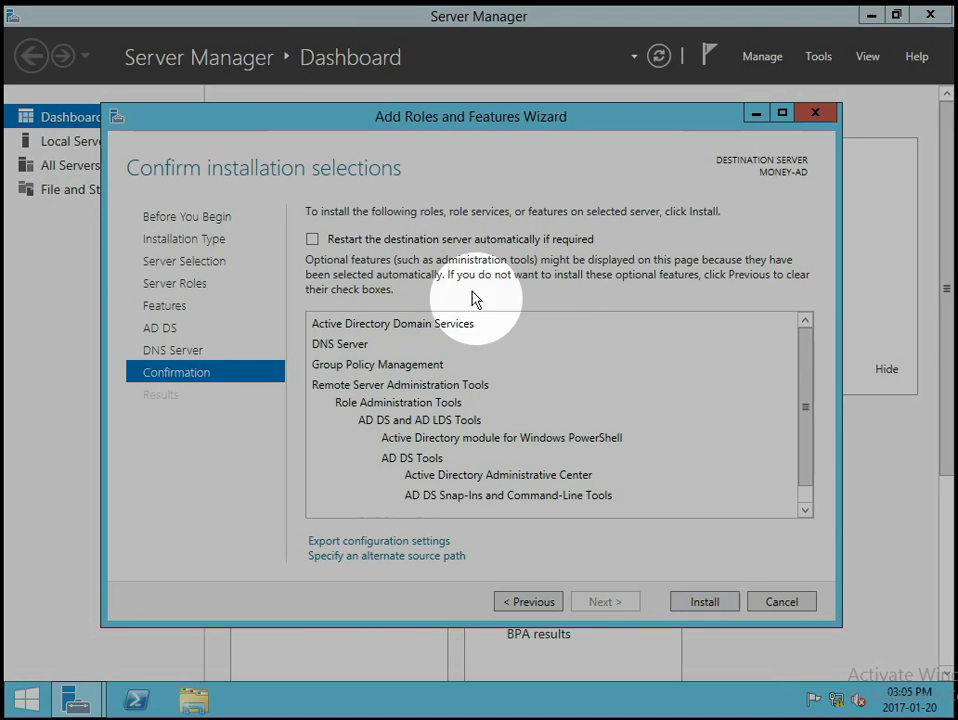
# Allow MONEY-AD to restart automatically if required and install AD DS, DNS and tools.
pyautogui.click(312, 240)
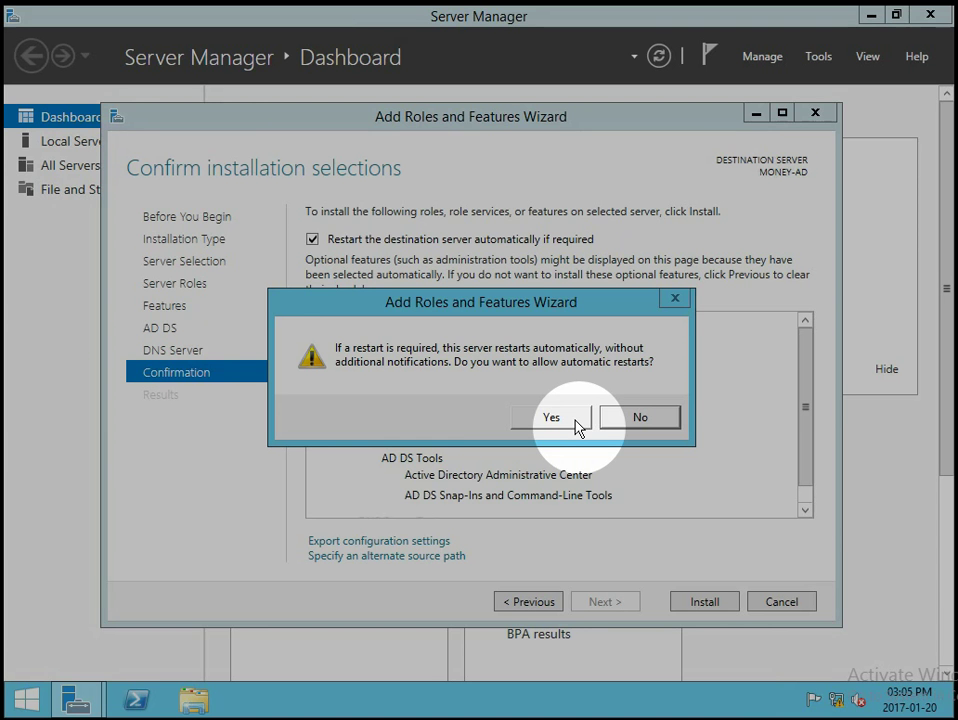
pyautogui.click(577, 425)
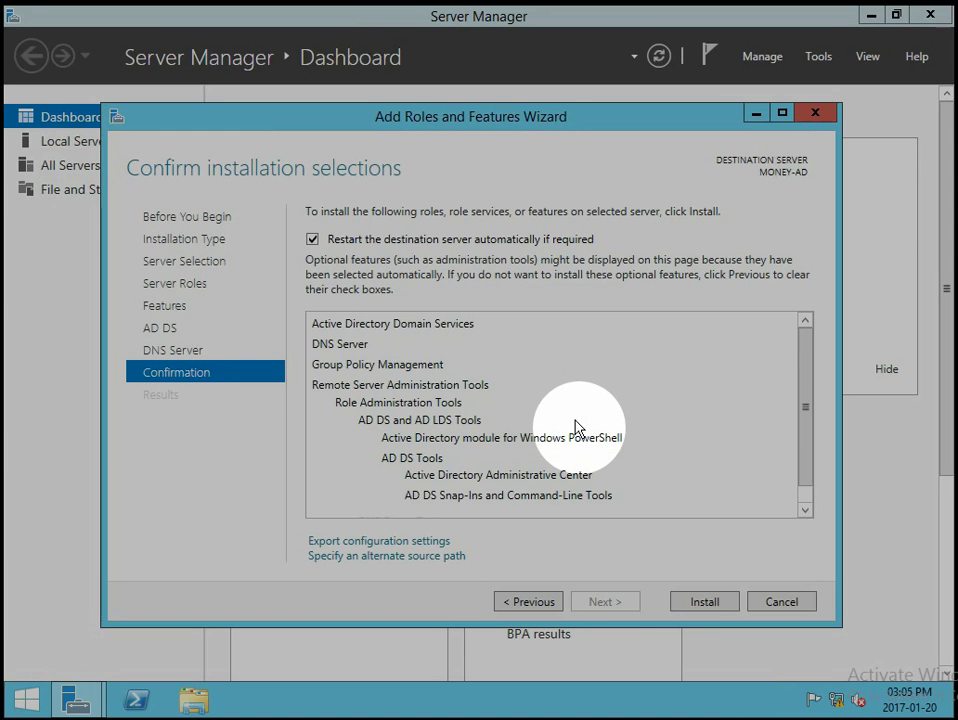
pyautogui.click(688, 603)
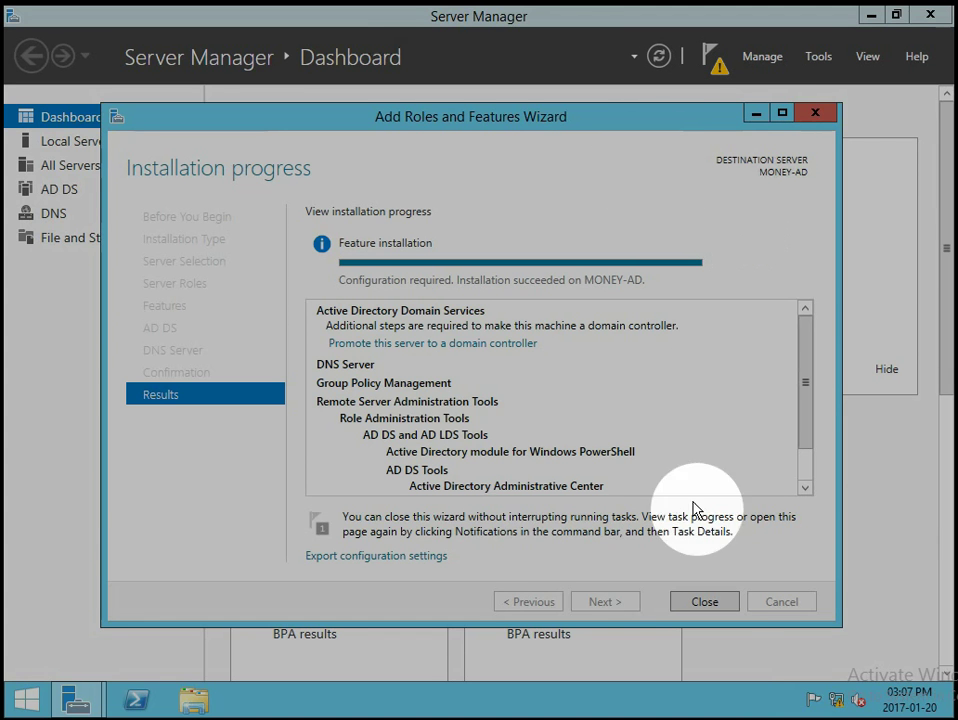
# Close the wizard after 'Installation succeeded on MONEY-AD' appears.
pyautogui.click(705, 602)
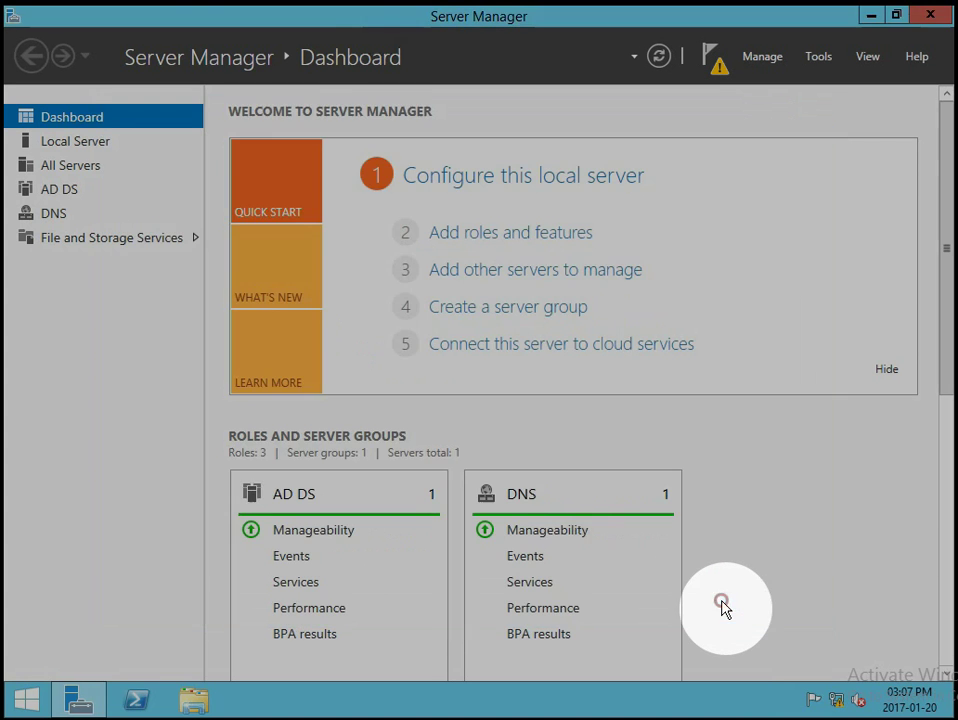
# Choose 'Promote this server to a domain controller' from the Notifications flag.
pyautogui.click(714, 58)
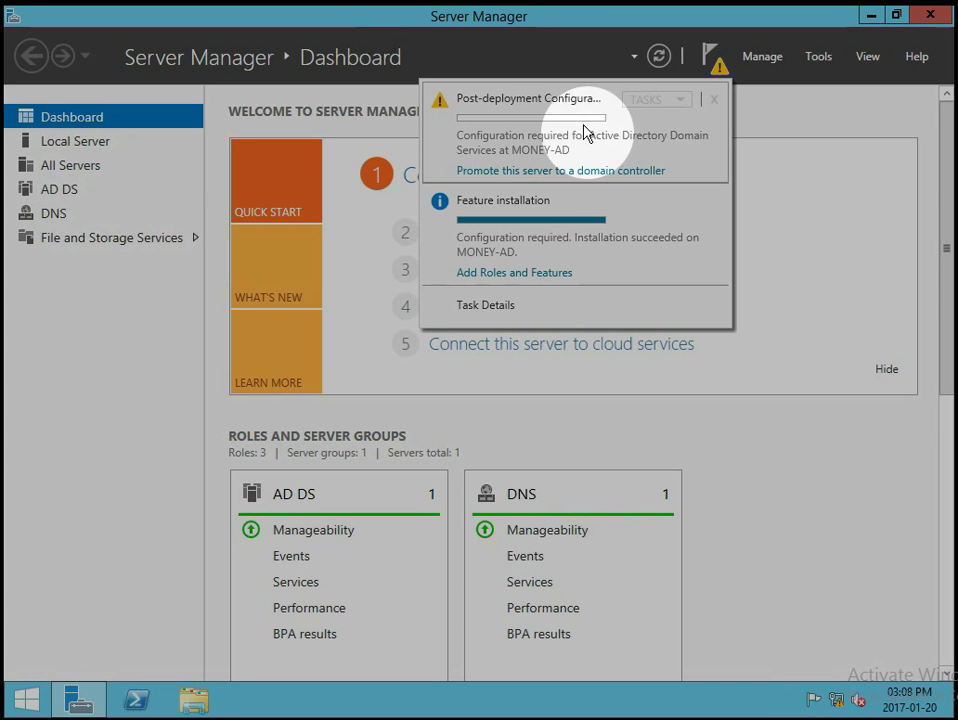
pyautogui.click(546, 174)
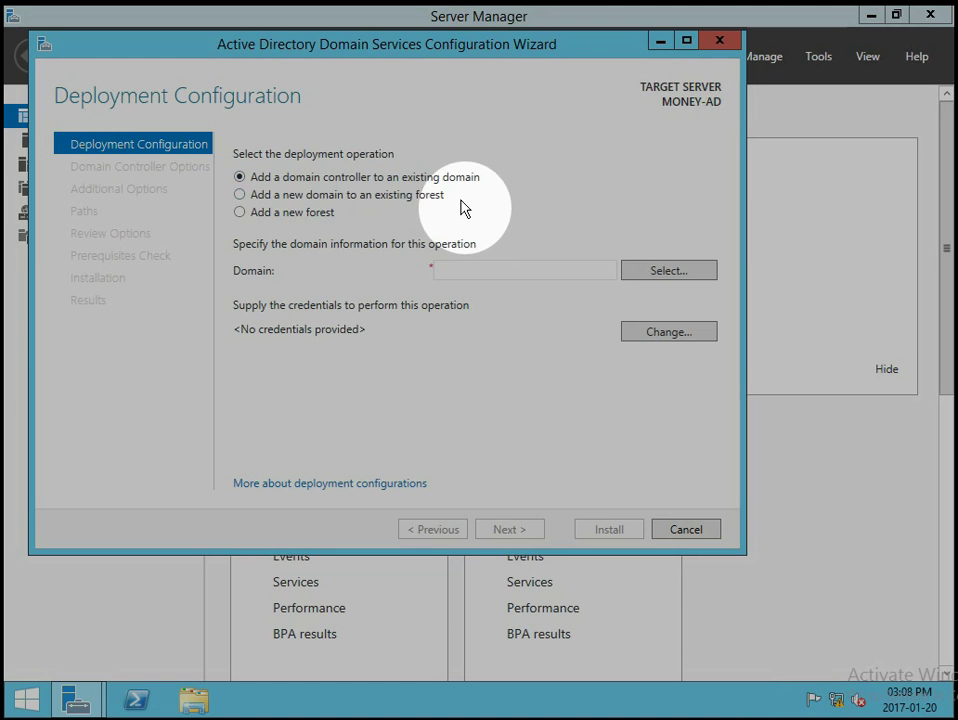
# Select 'Add a new forest' as the deployment operation, ready for the root domain name.
pyautogui.click(240, 194)
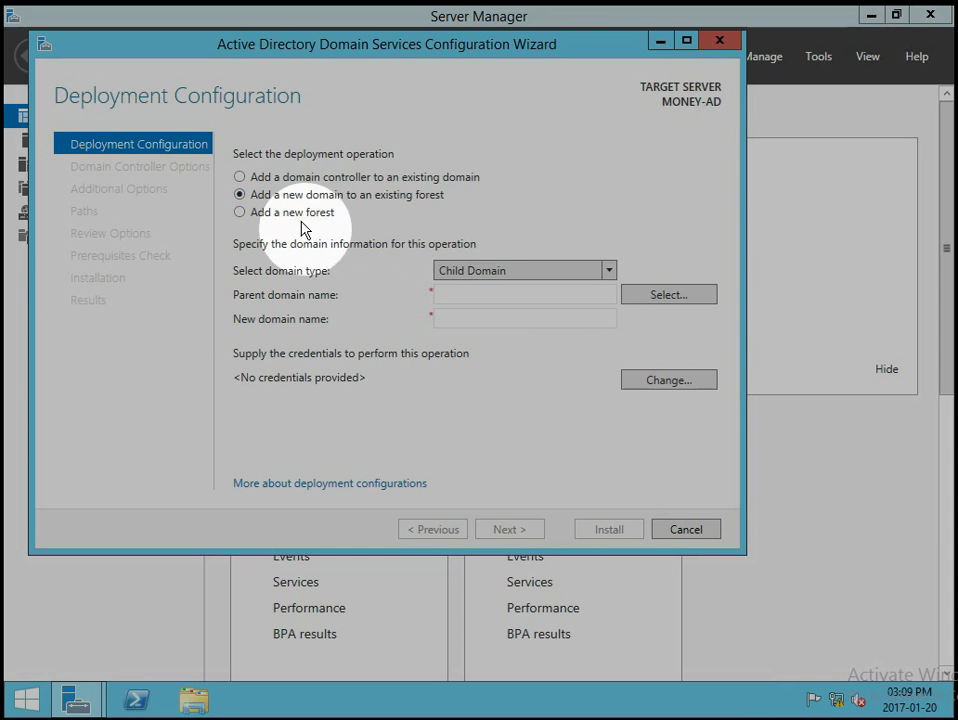
pyautogui.click(240, 213)
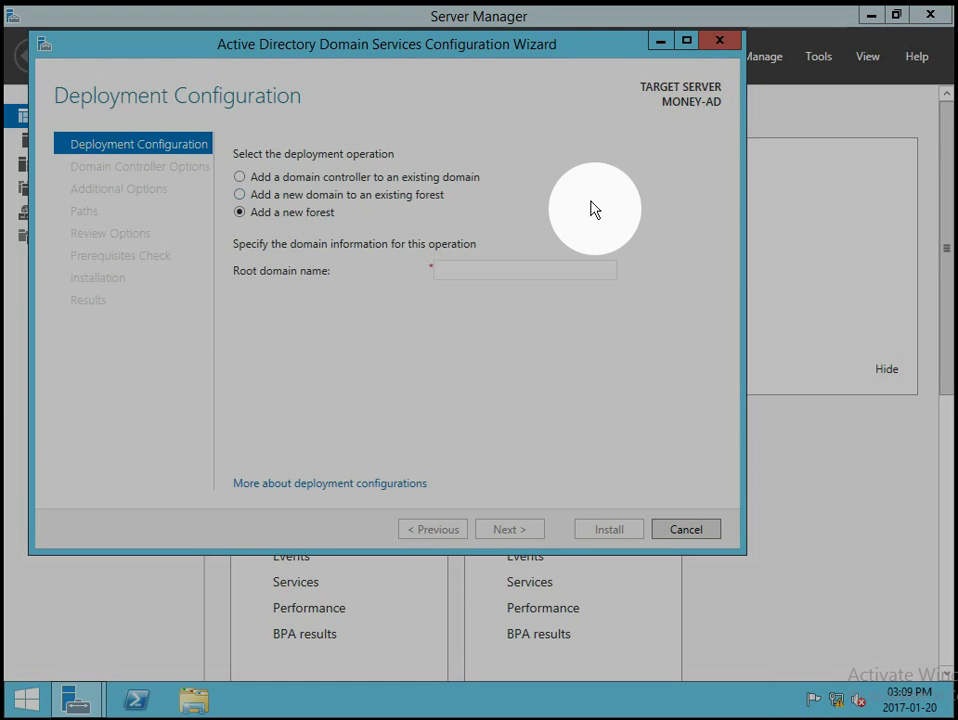
pyautogui.click(488, 270)
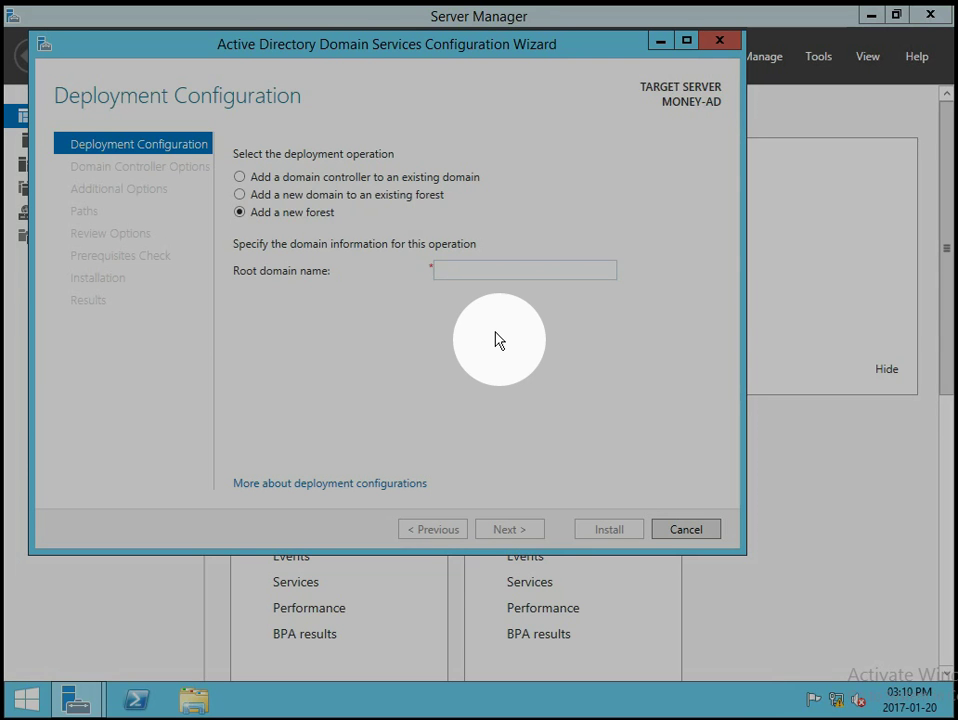
# Enter moneyacc.local as the root domain name and continue to Domain Controller Options.
pyautogui.write('money')
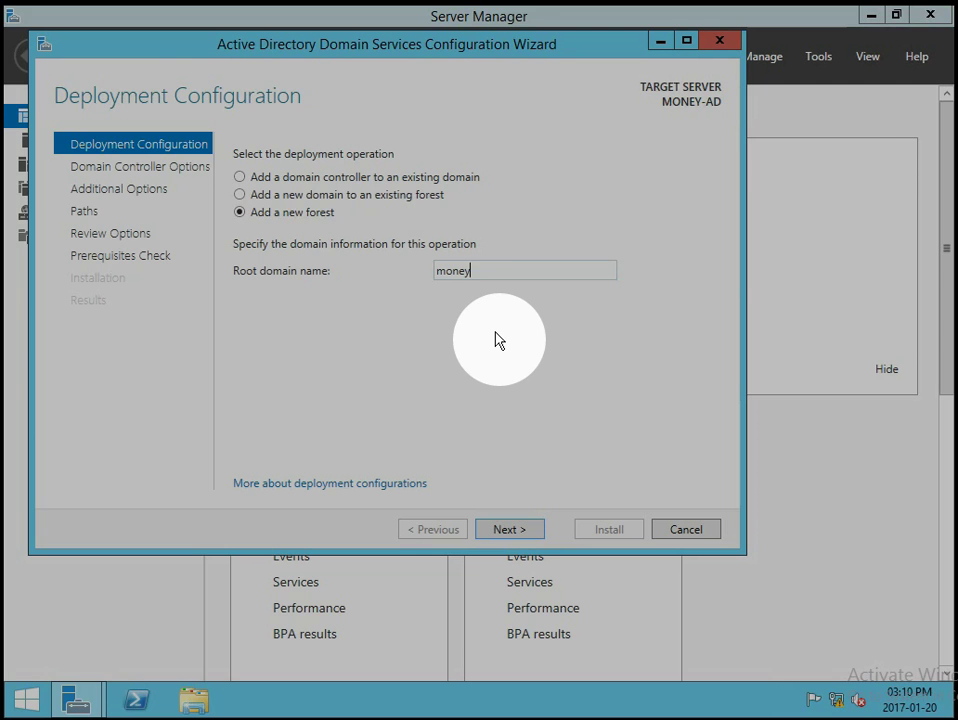
pyautogui.write('acc.local')
pyautogui.press('BackSpace')
pyautogui.press('BackSpace')
pyautogui.press('BackSpace')
pyautogui.press('BackSpace')
pyautogui.press('BackSpace')
pyautogui.write('co.za')
pyautogui.press('BackSpace')
pyautogui.press('BackSpace')
pyautogui.press('BackSpace')
pyautogui.write('m')
pyautogui.press('BackSpace')
pyautogui.press('BackSpace')
pyautogui.press('BackSpace')
pyautogui.write('local')
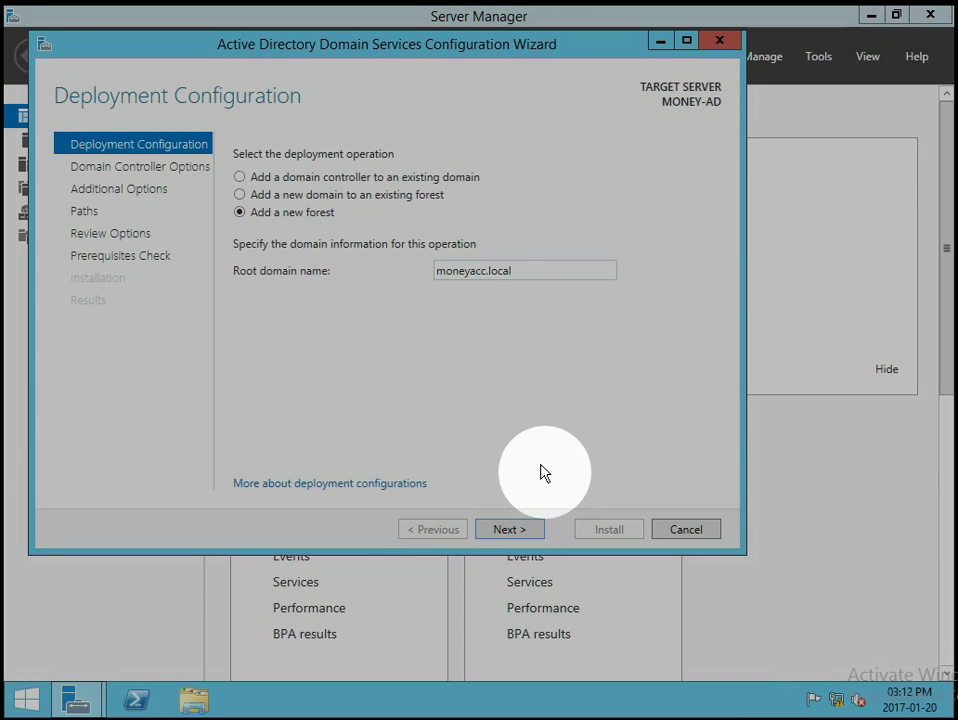
pyautogui.click(527, 533)
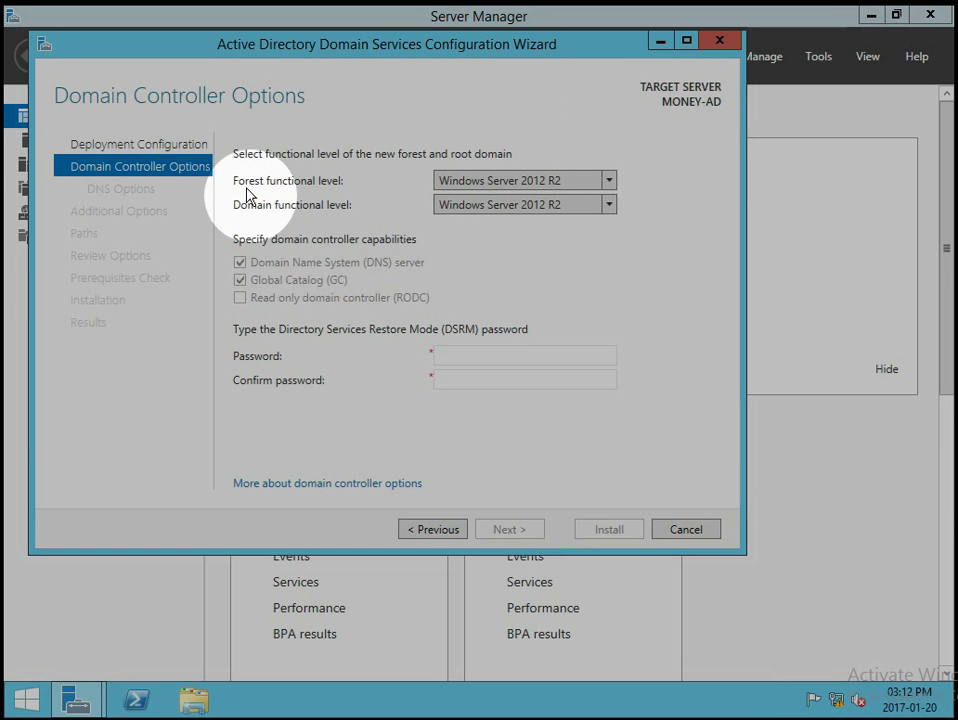
# Choose Windows Server 2012 R2 for both the forest and the domain functional level.
pyautogui.click(608, 181)
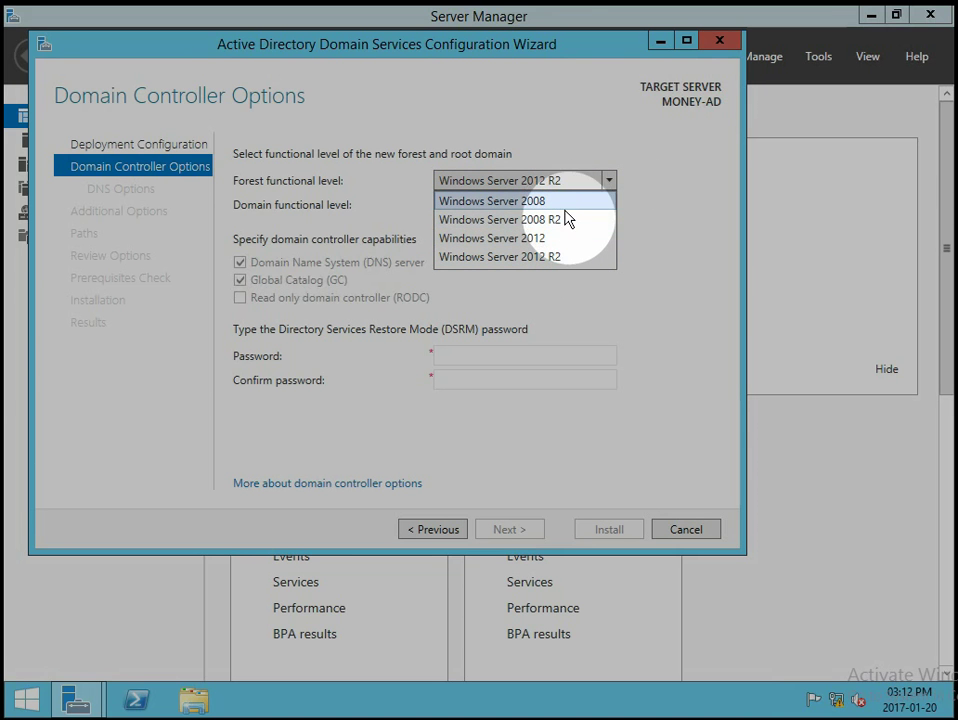
pyautogui.click(591, 263)
pyautogui.click(609, 205)
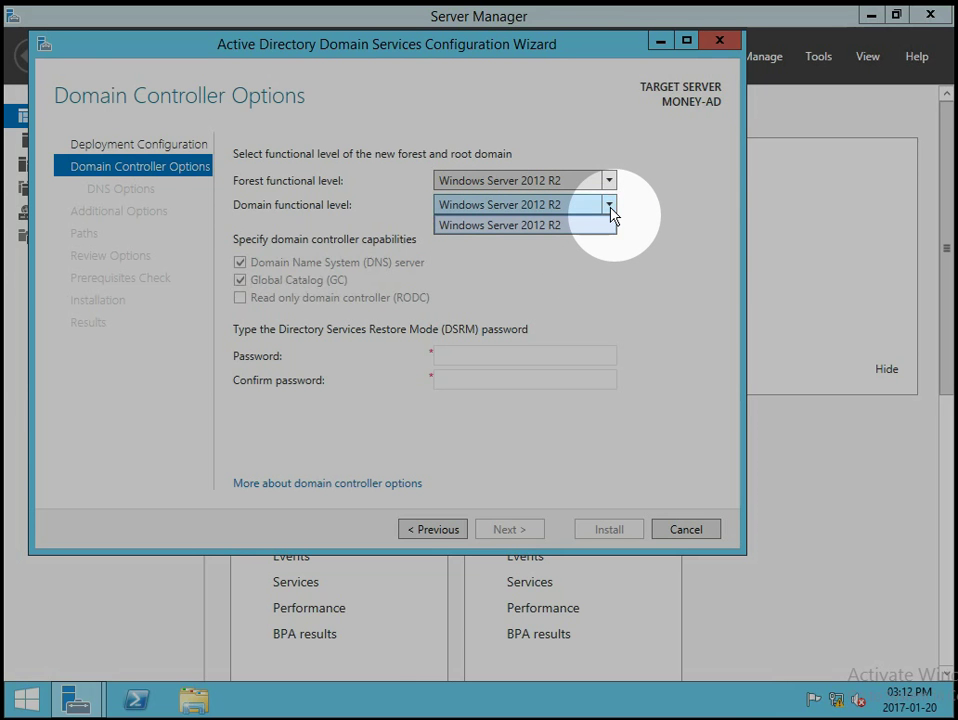
pyautogui.click(612, 208)
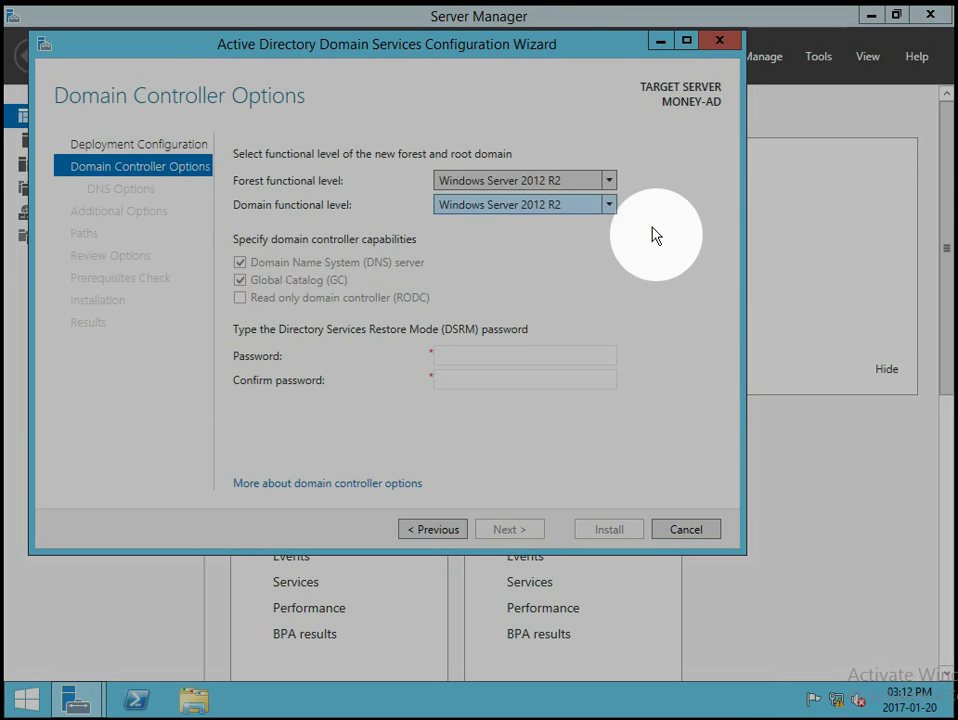
pyautogui.click(654, 231)
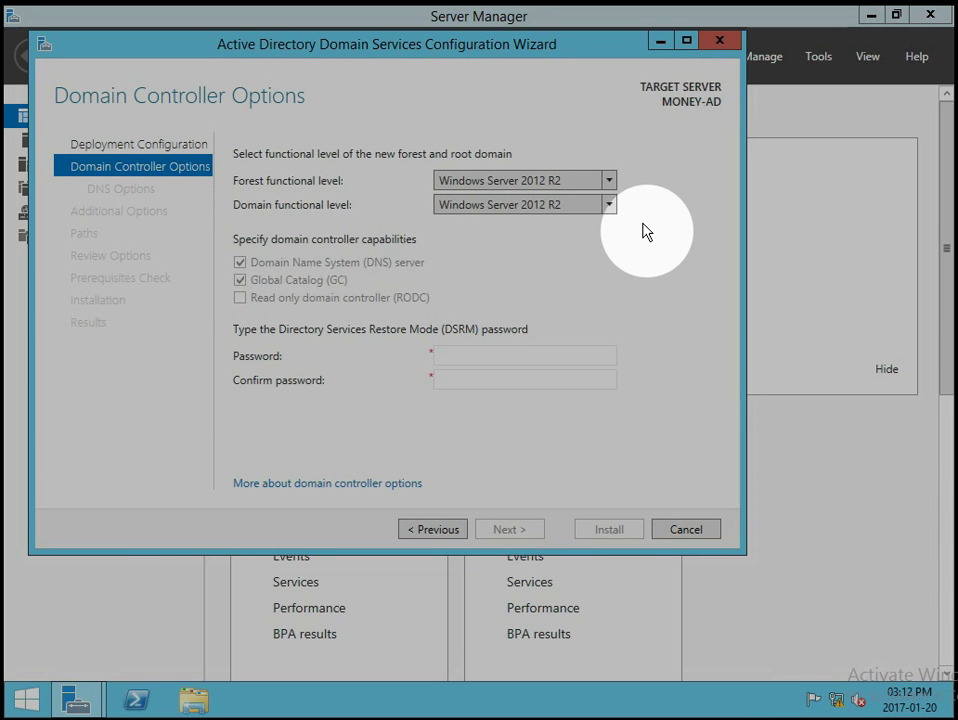
pyautogui.click(609, 180)
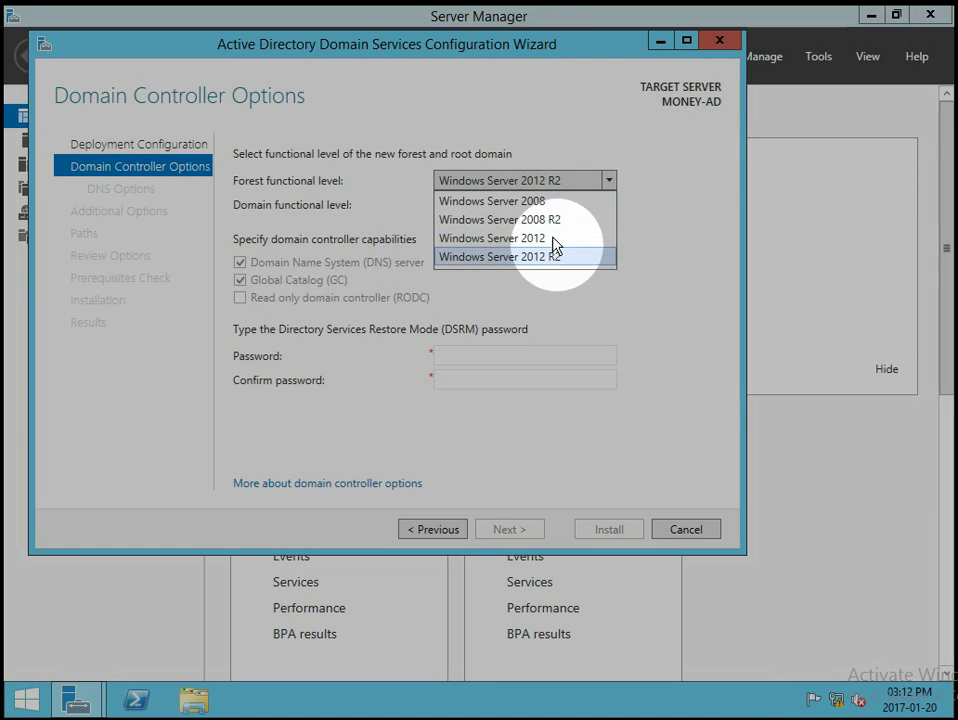
pyautogui.click(610, 183)
pyautogui.click(676, 182)
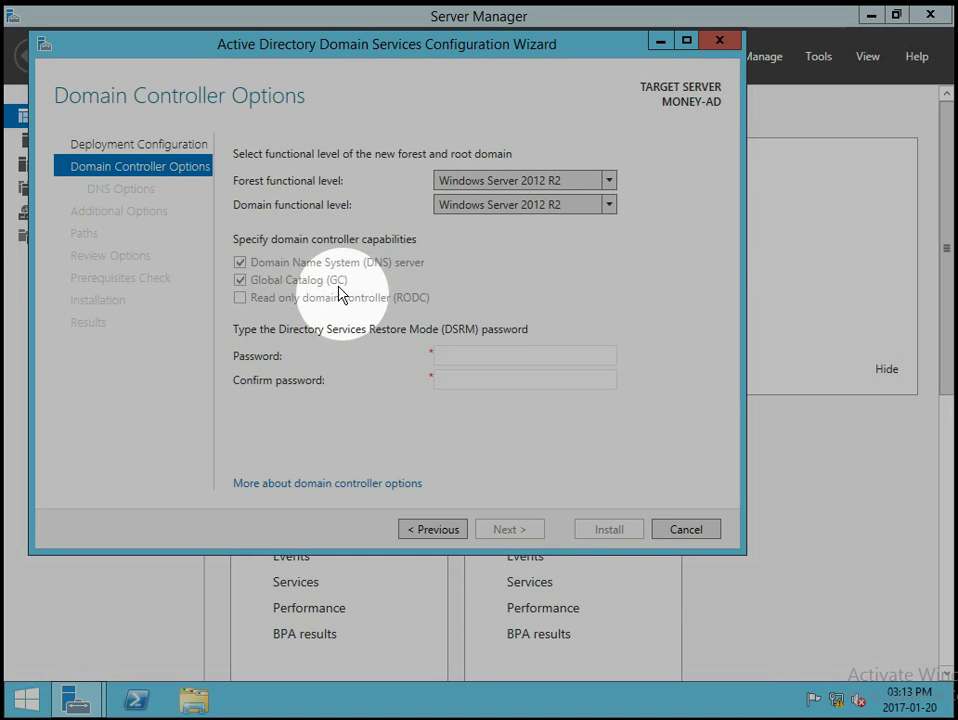
pyautogui.click(240, 280)
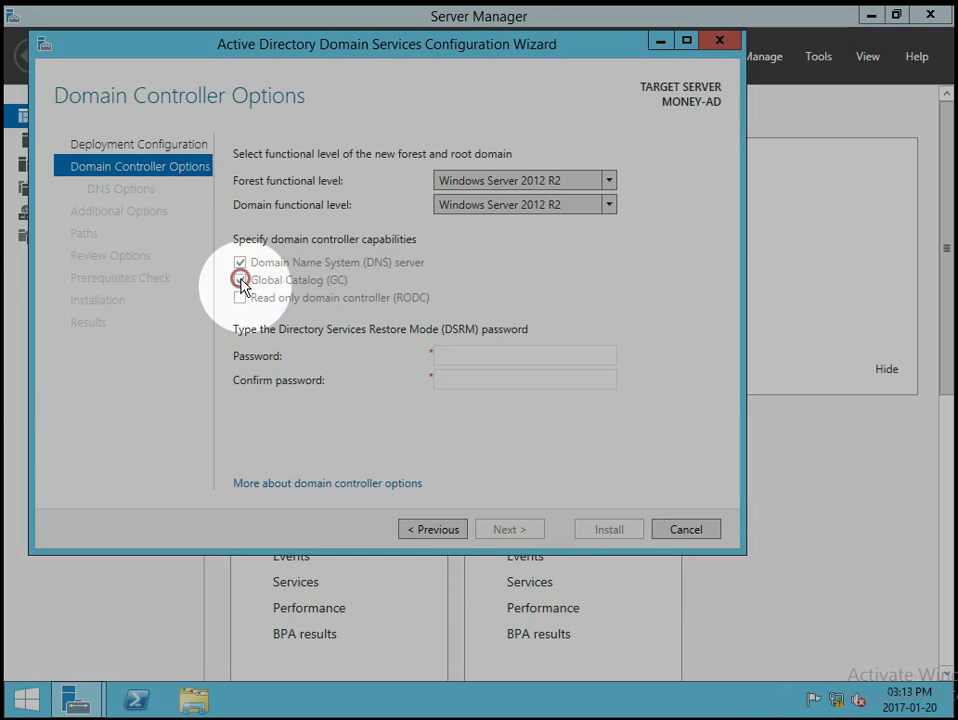
pyautogui.click(240, 262)
pyautogui.click(238, 280)
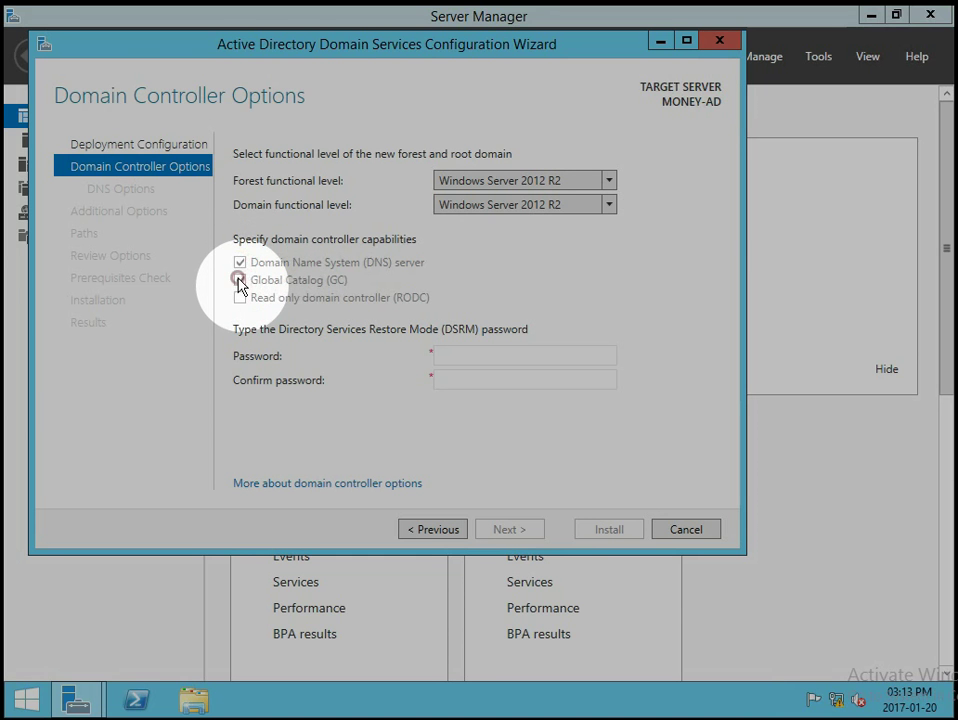
pyautogui.click(238, 262)
pyautogui.click(238, 279)
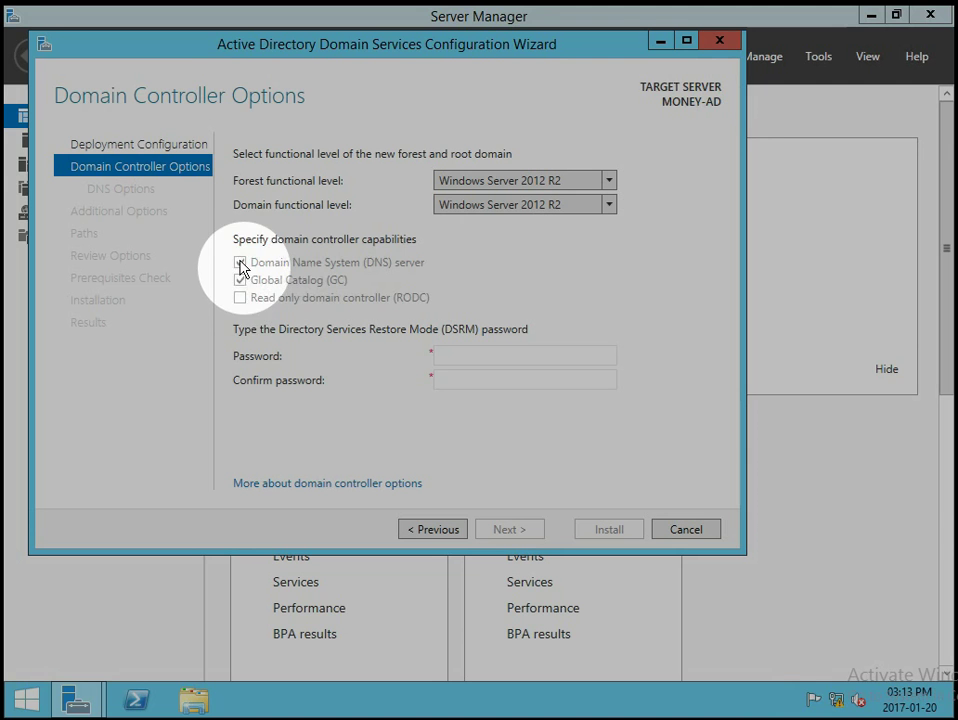
pyautogui.click(239, 262)
pyautogui.click(238, 278)
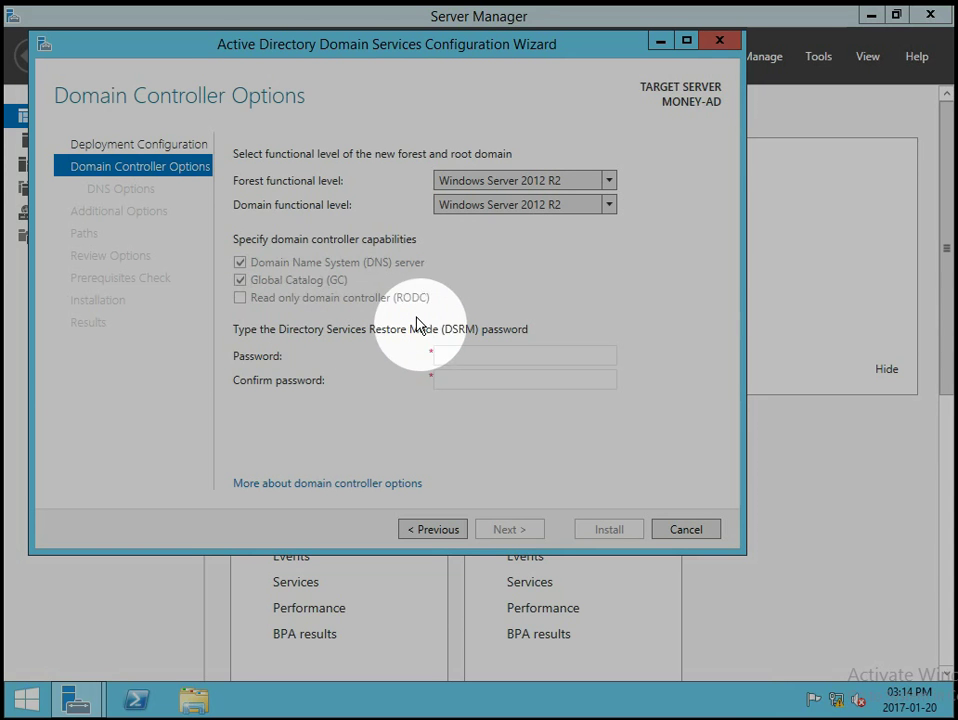
# Type the DSRM password in Password and Confirm password, then proceed to DNS Options.
pyautogui.click(485, 355)
pyautogui.write('1234')
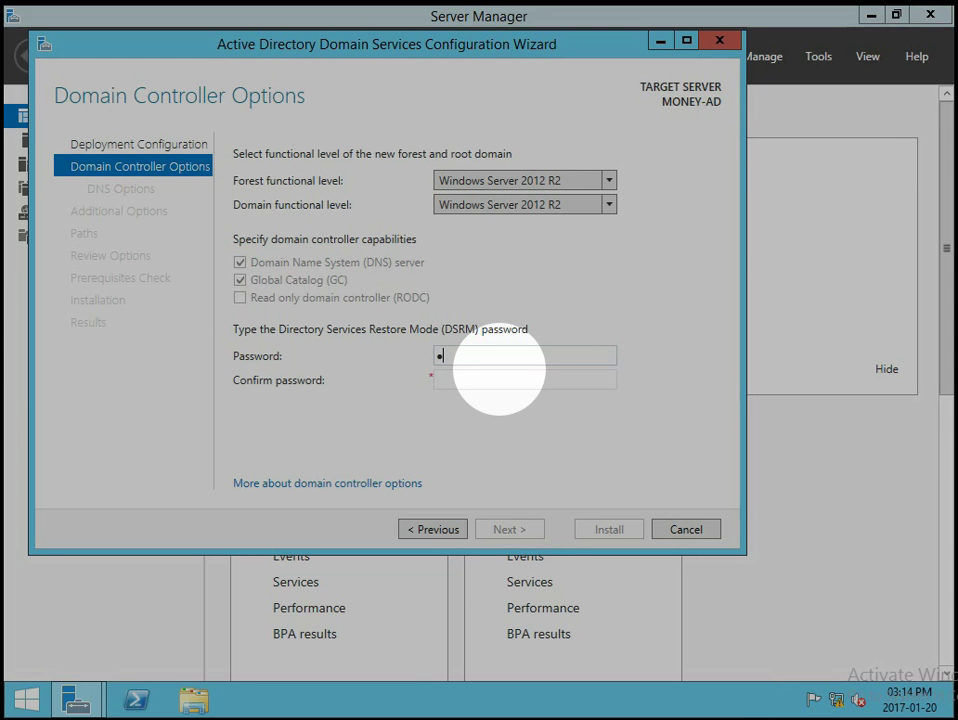
pyautogui.write('5678abc')
pyautogui.press('Tab')
pyautogui.write('1234567')
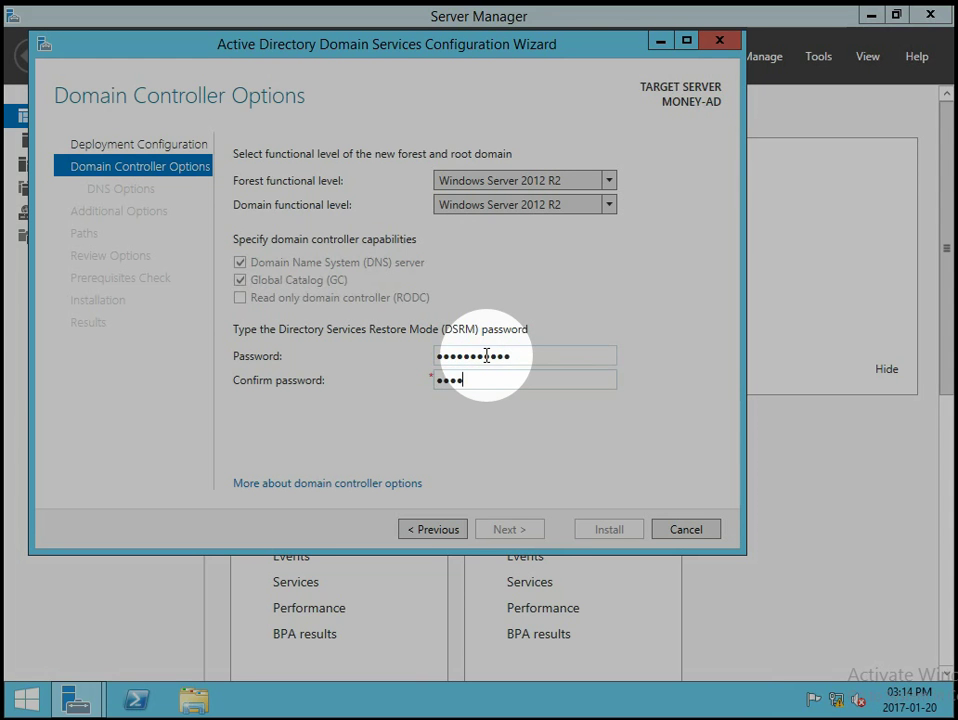
pyautogui.write('8abc')
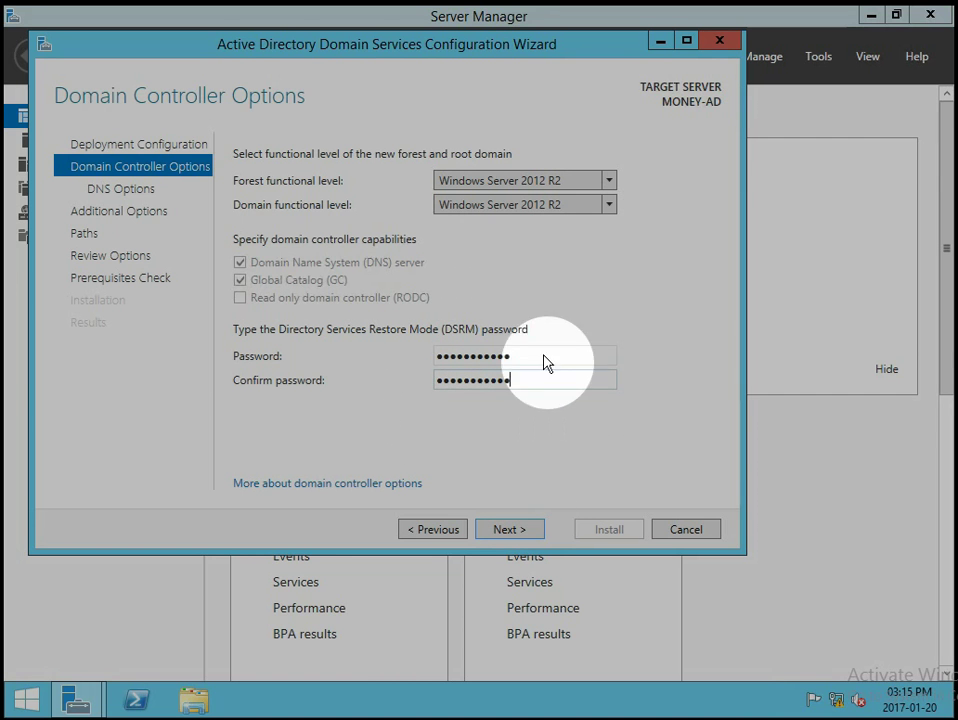
pyautogui.click(545, 380)
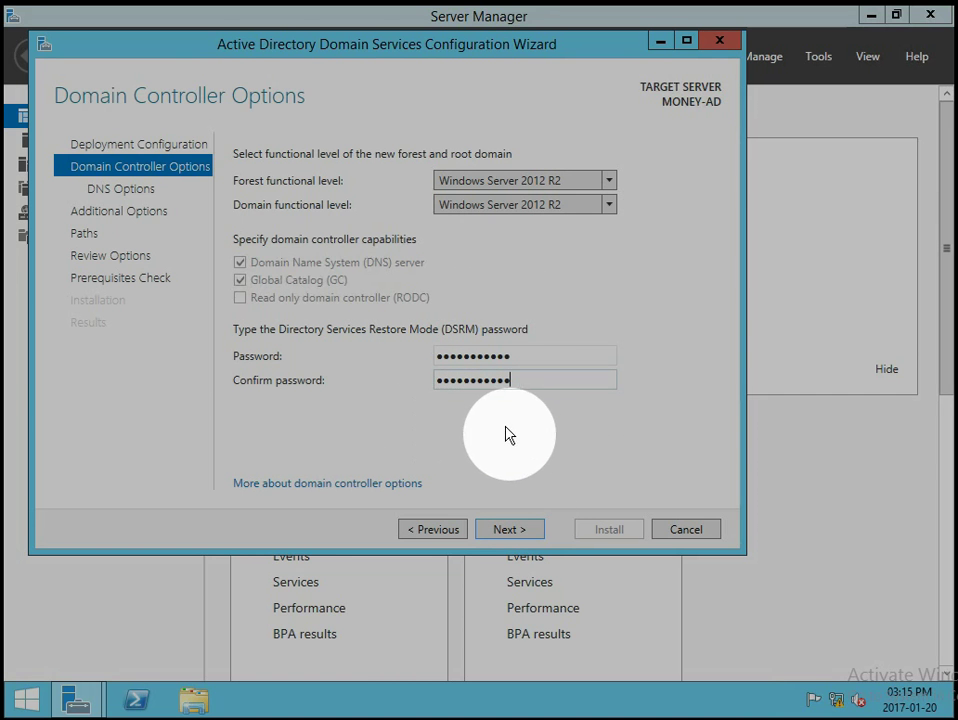
pyautogui.click(510, 530)
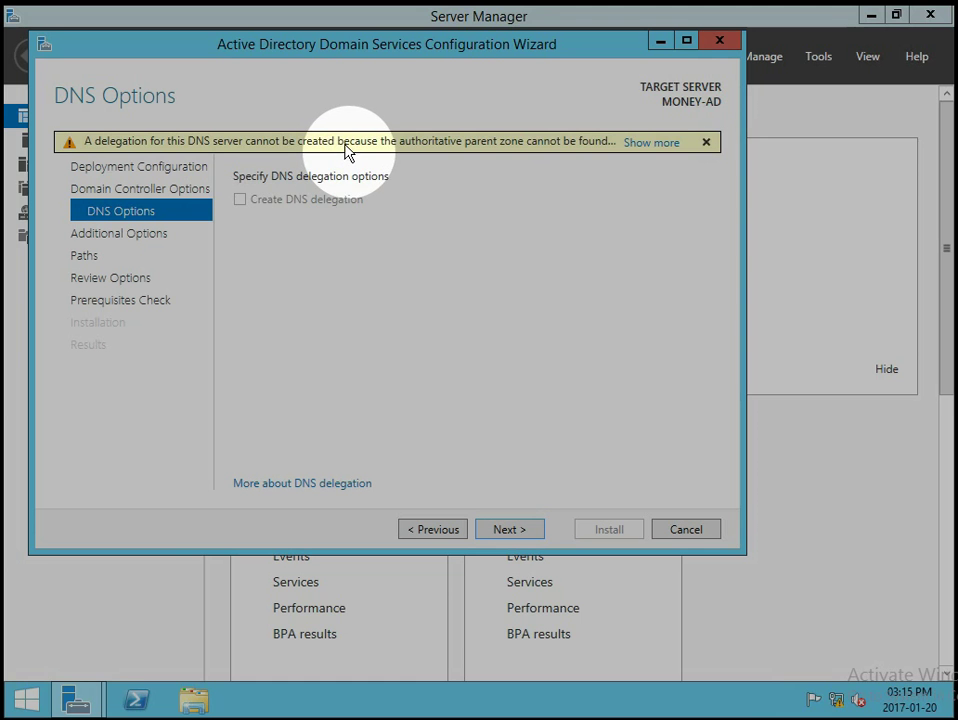
pyautogui.click(640, 142)
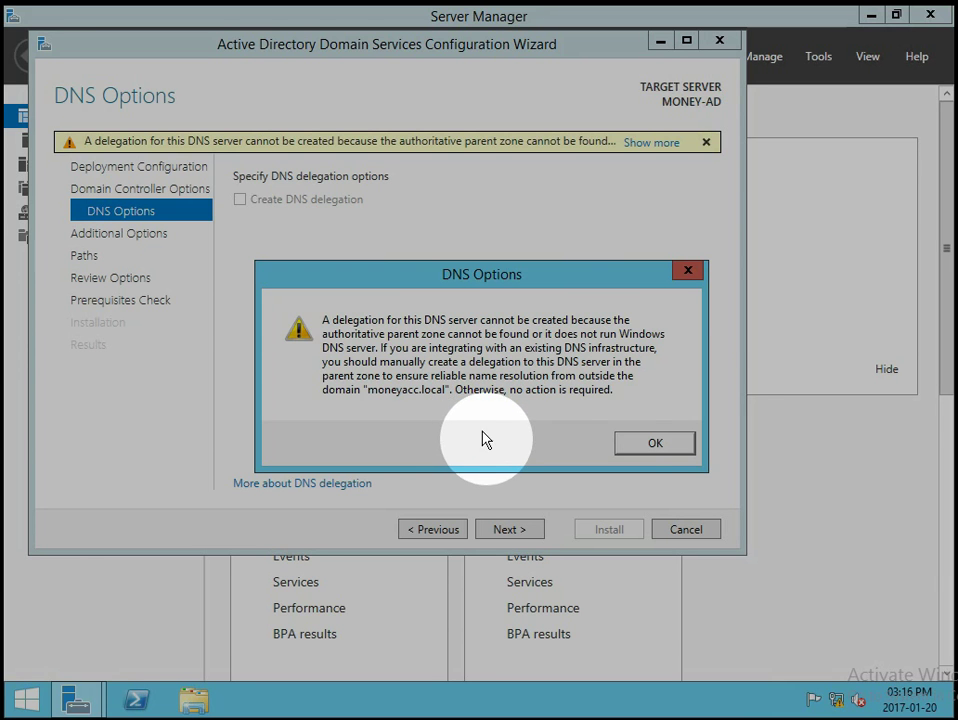
pyautogui.click(630, 440)
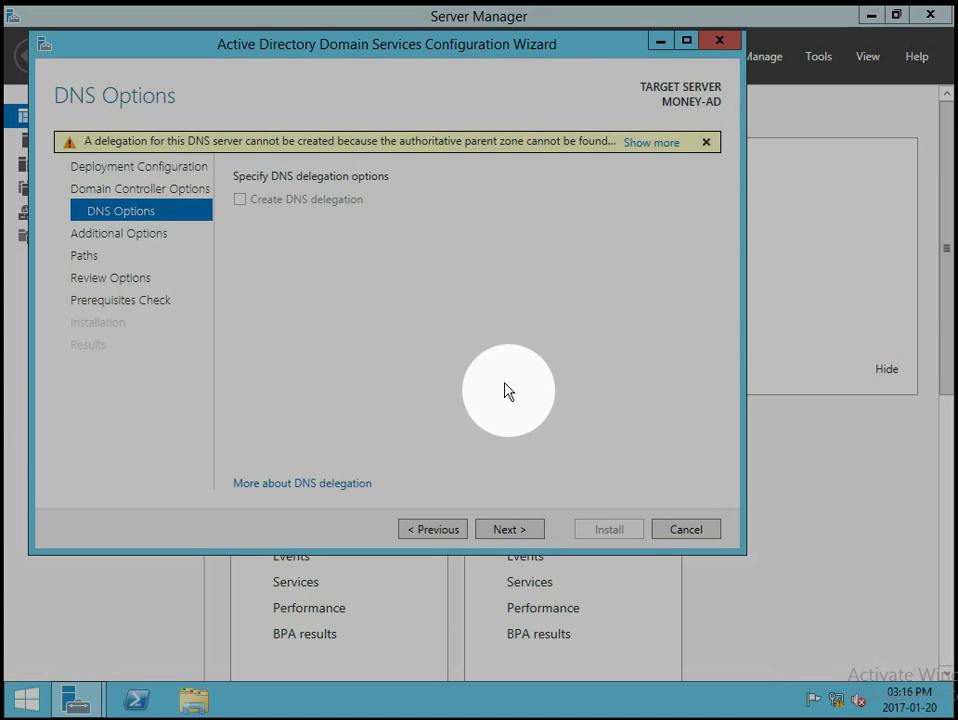
# On Additional Options, leave the NetBIOS domain name as MONEYACC and continue to Paths.
pyautogui.click(530, 530)
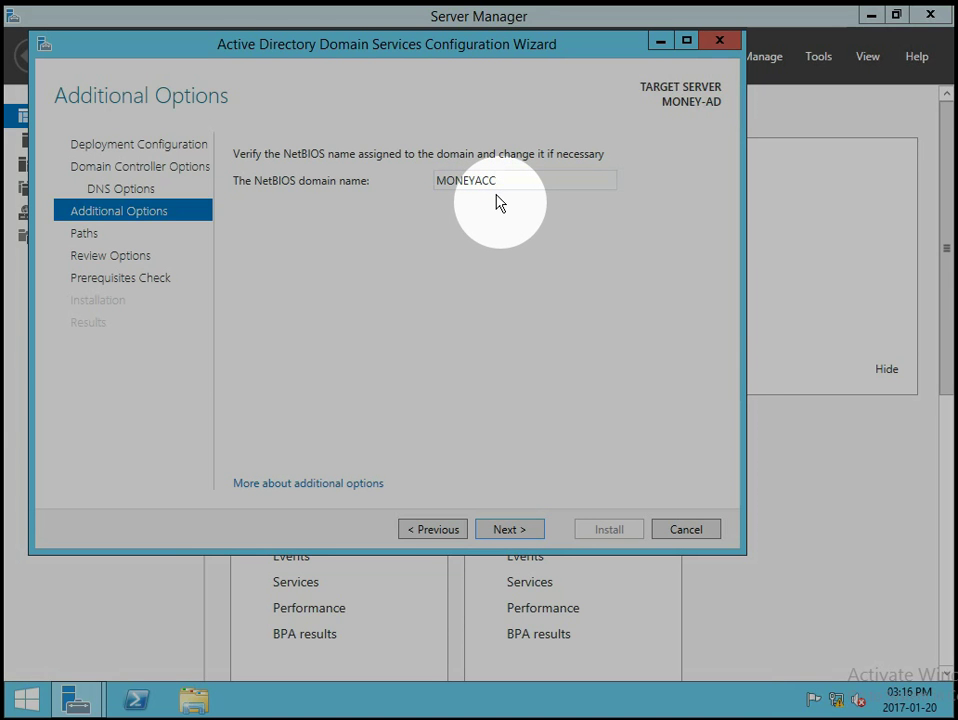
pyautogui.moveTo(507, 186); pyautogui.dragTo(434, 187)
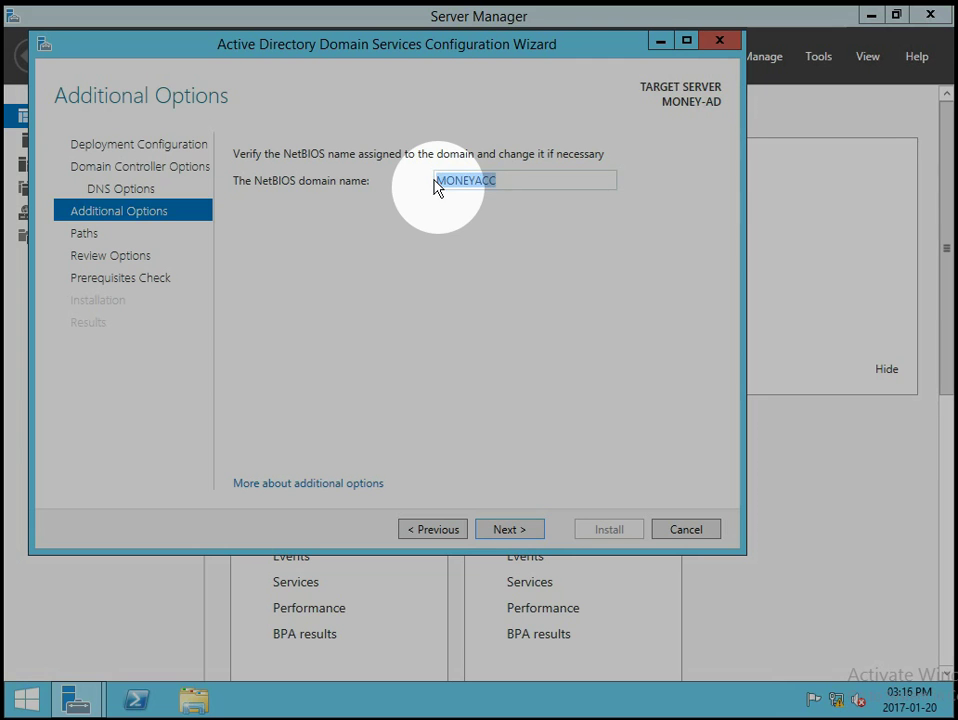
pyautogui.write('M')
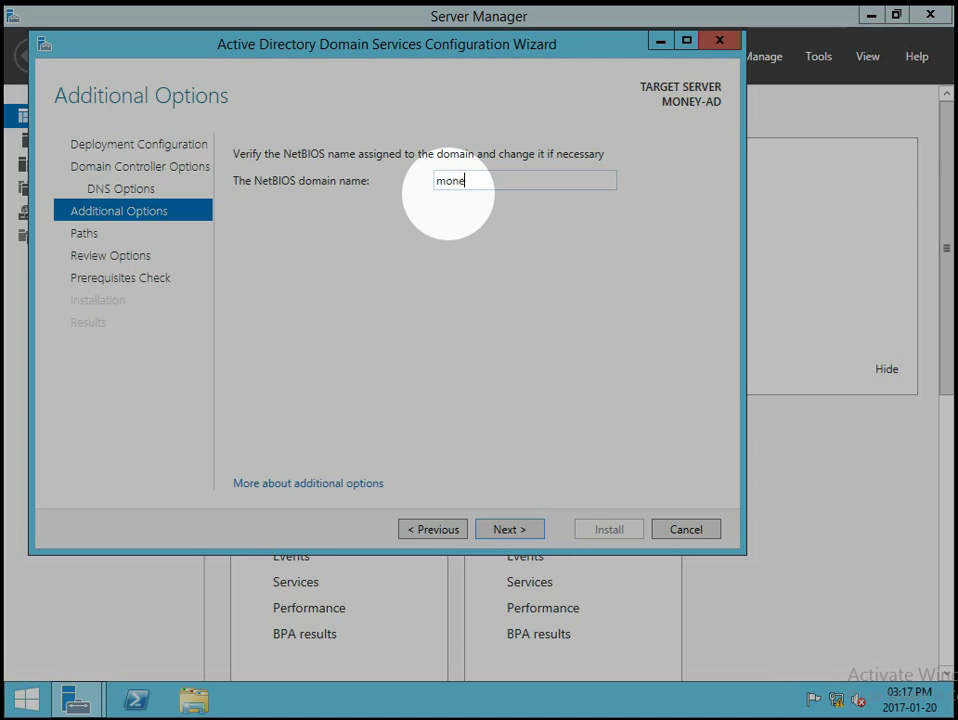
pyautogui.hotkey('ctrl', 'a')
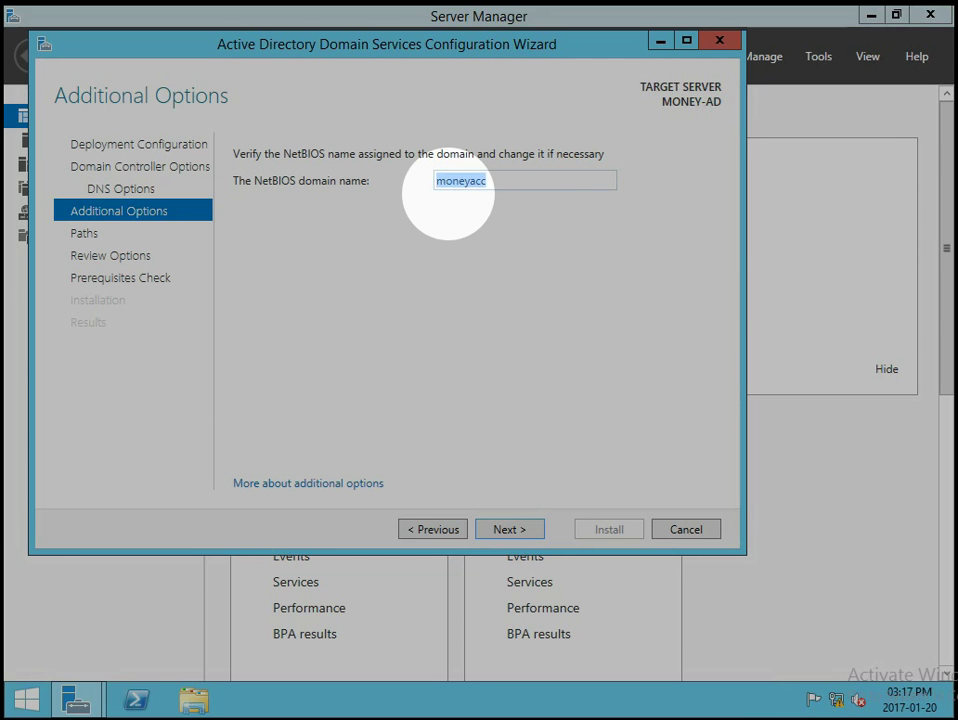
pyautogui.write('MONEYACC')
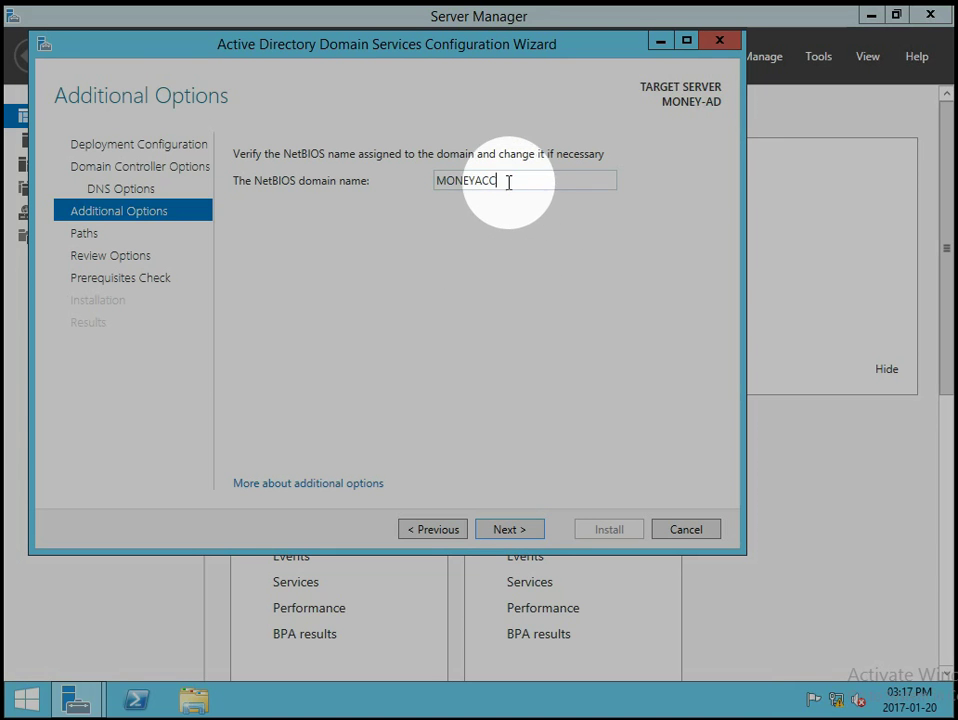
pyautogui.moveTo(507, 182); pyautogui.dragTo(428, 188)
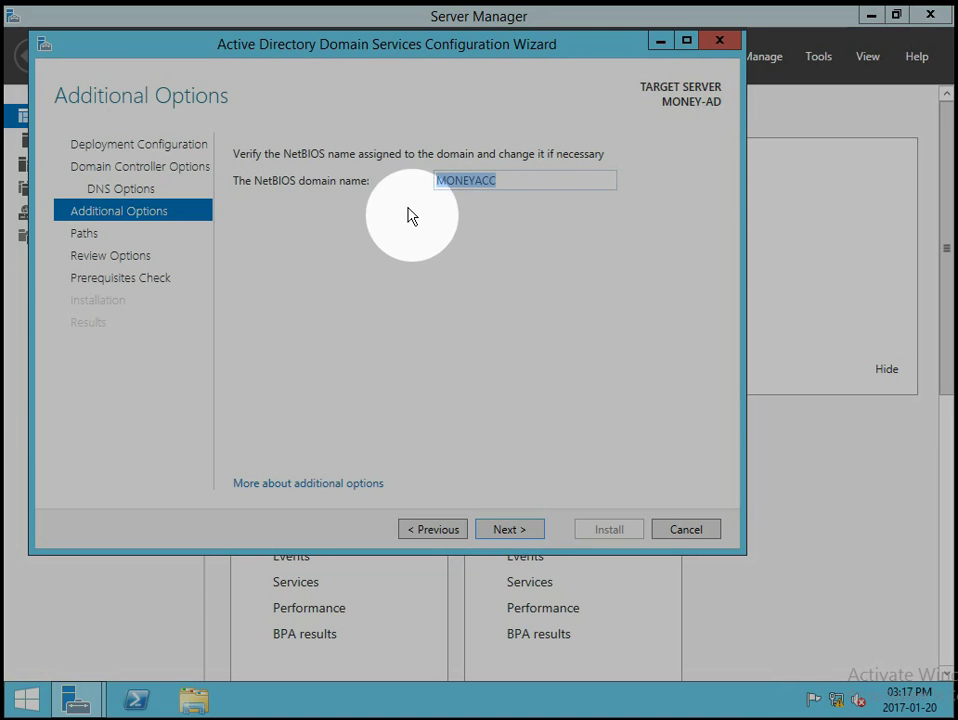
pyautogui.click(453, 292)
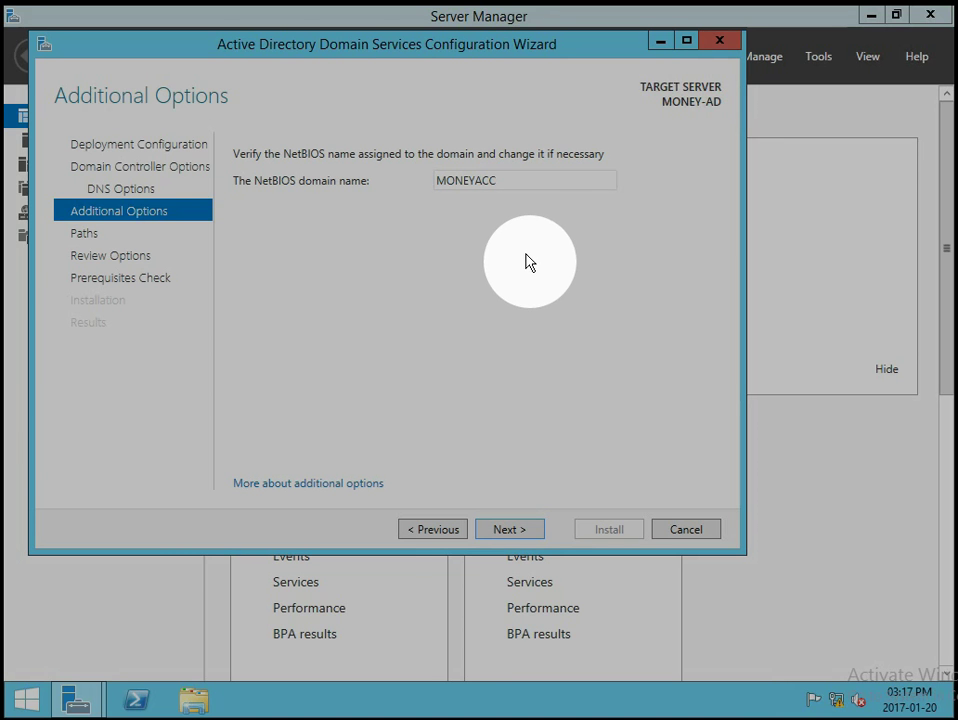
pyautogui.click(529, 531)
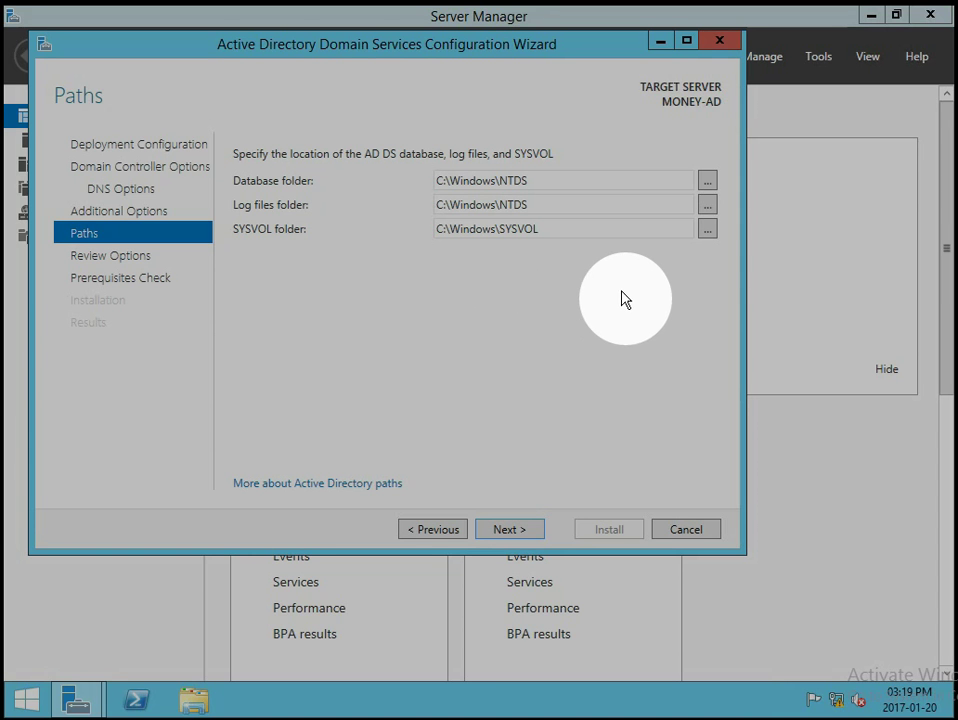
# Cancel the SYSVOL folder browser, keep C:\Windows\NTDS and C:\Windows\SYSVOL, and continue to Review Options.
pyautogui.click(711, 232)
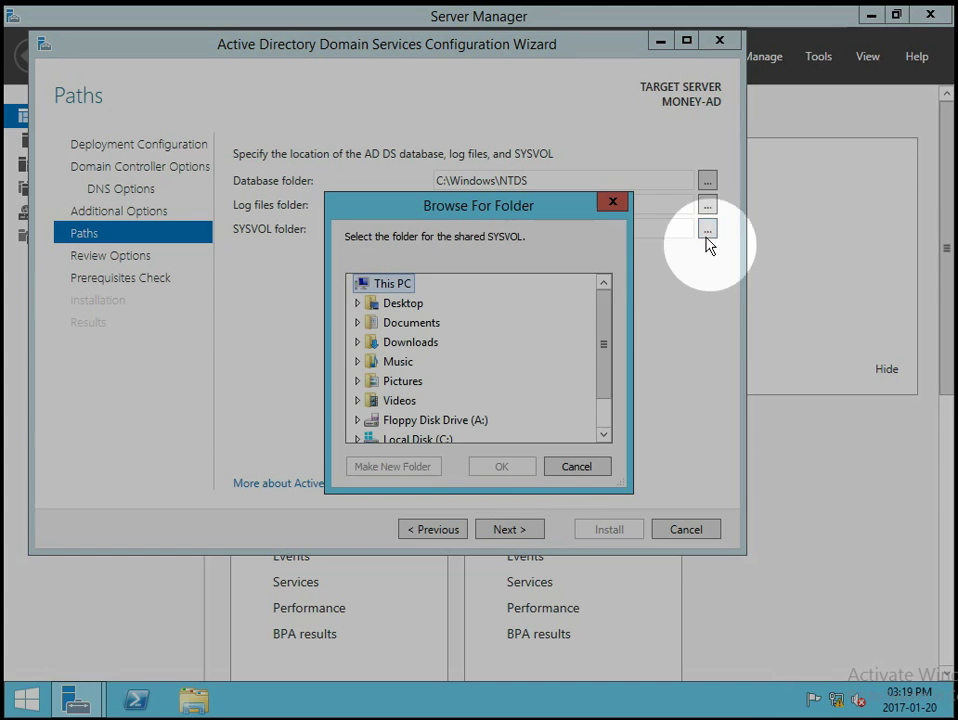
pyautogui.click(598, 472)
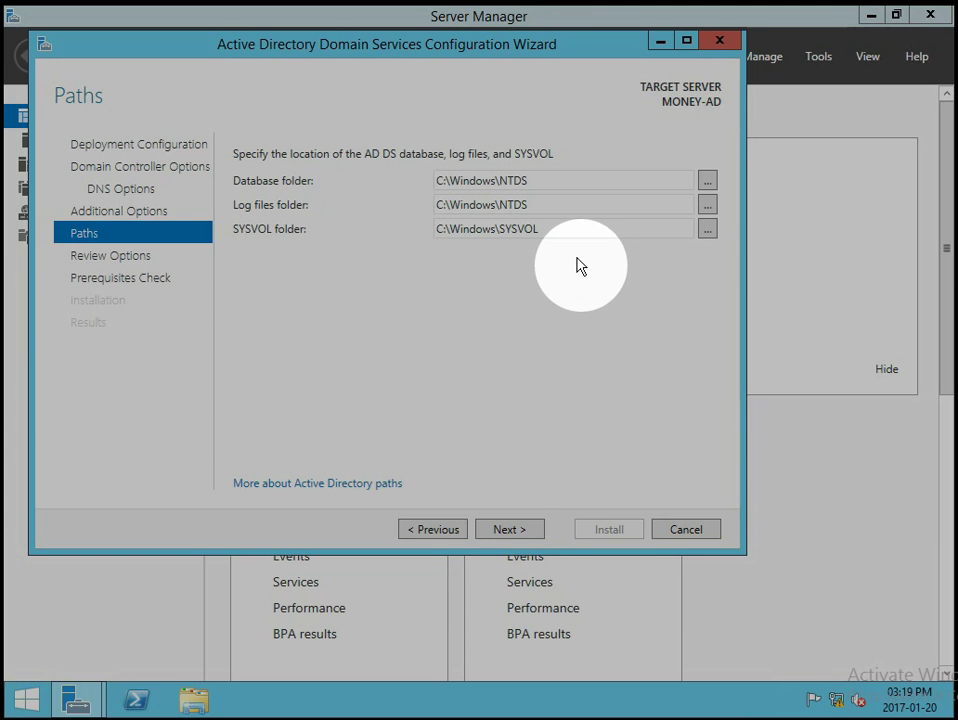
pyautogui.click(533, 530)
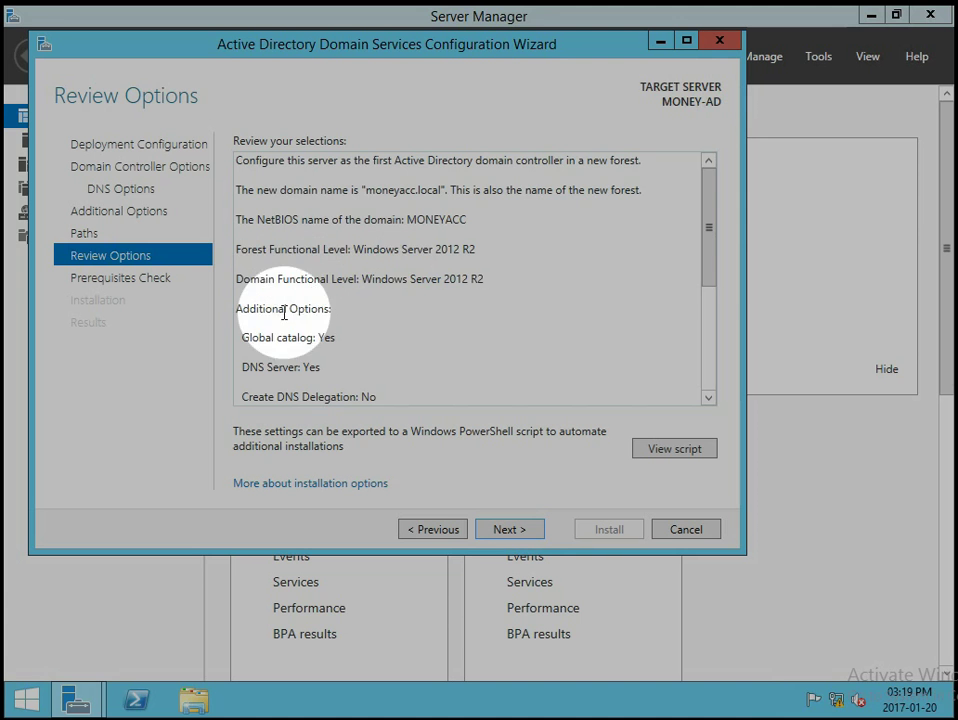
# Scroll through the new-forest summary for moneyacc.local, then open View script in Notepad.
pyautogui.moveTo(708, 214); pyautogui.dragTo(693, 298)
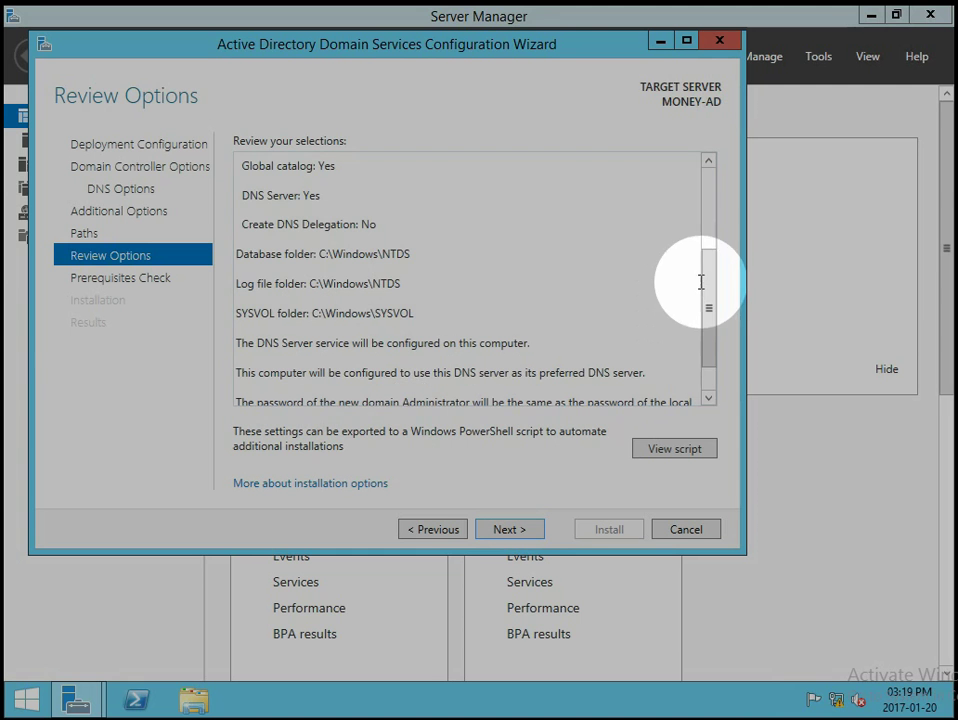
pyautogui.moveTo(708, 295); pyautogui.dragTo(712, 185)
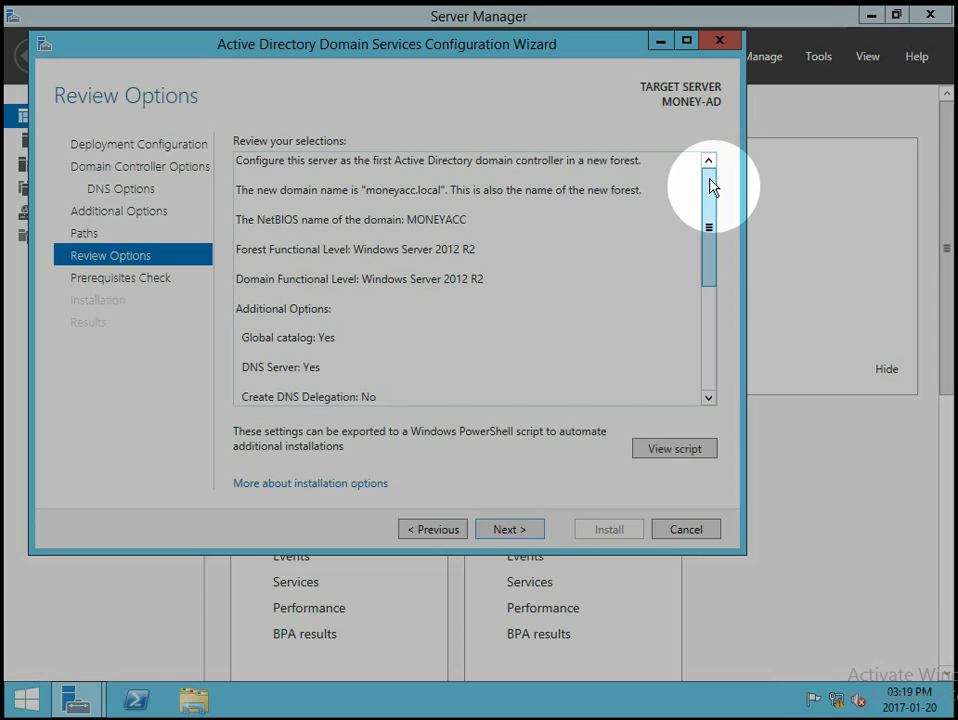
pyautogui.click(675, 450)
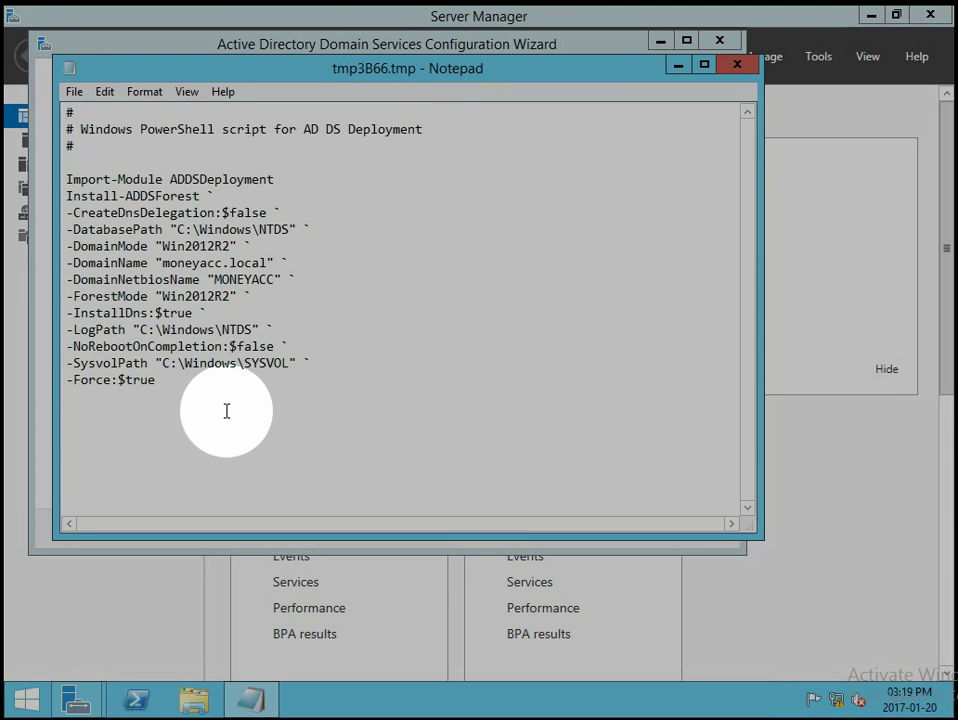
# Save the script to the Desktop as InstallAD.ps1 with All Files type, then close Notepad.
pyautogui.click(80, 93)
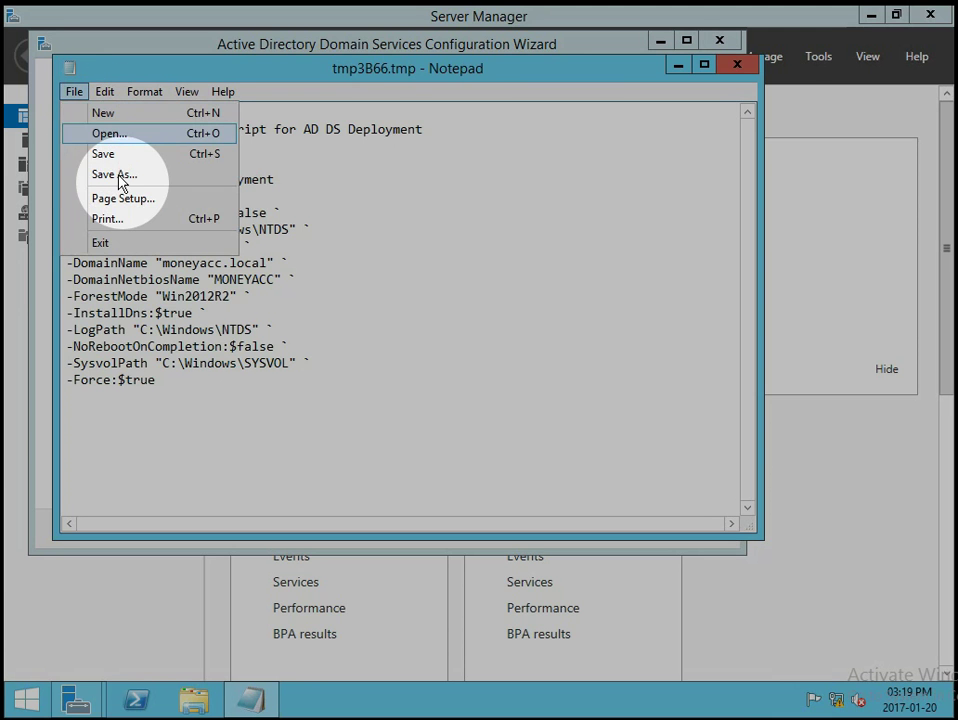
pyautogui.click(117, 177)
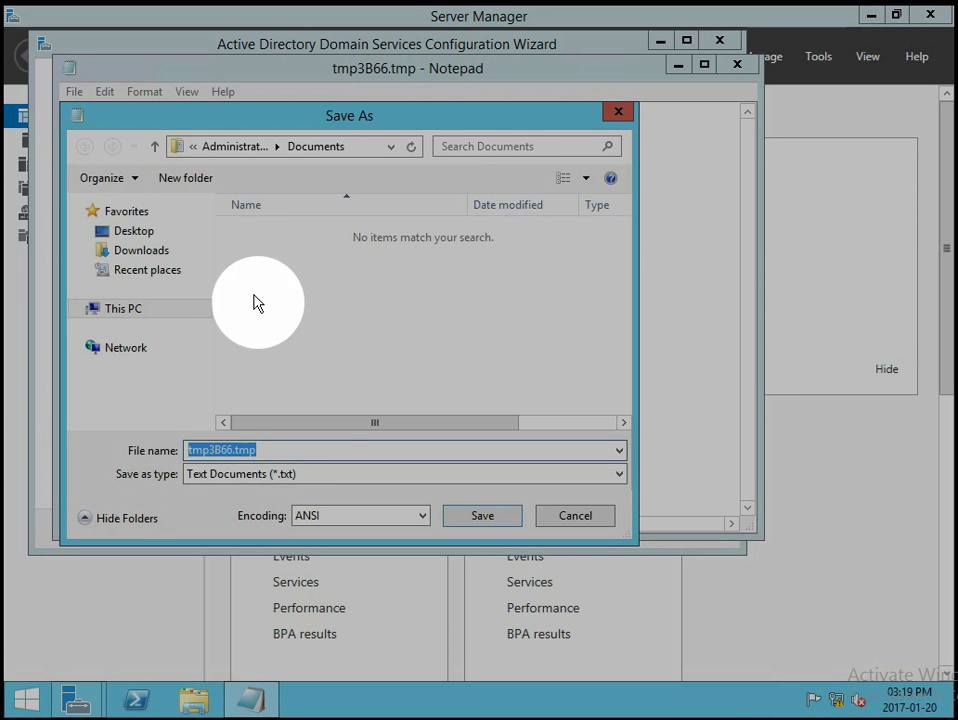
pyautogui.click(118, 231)
pyautogui.doubleClick(297, 447)
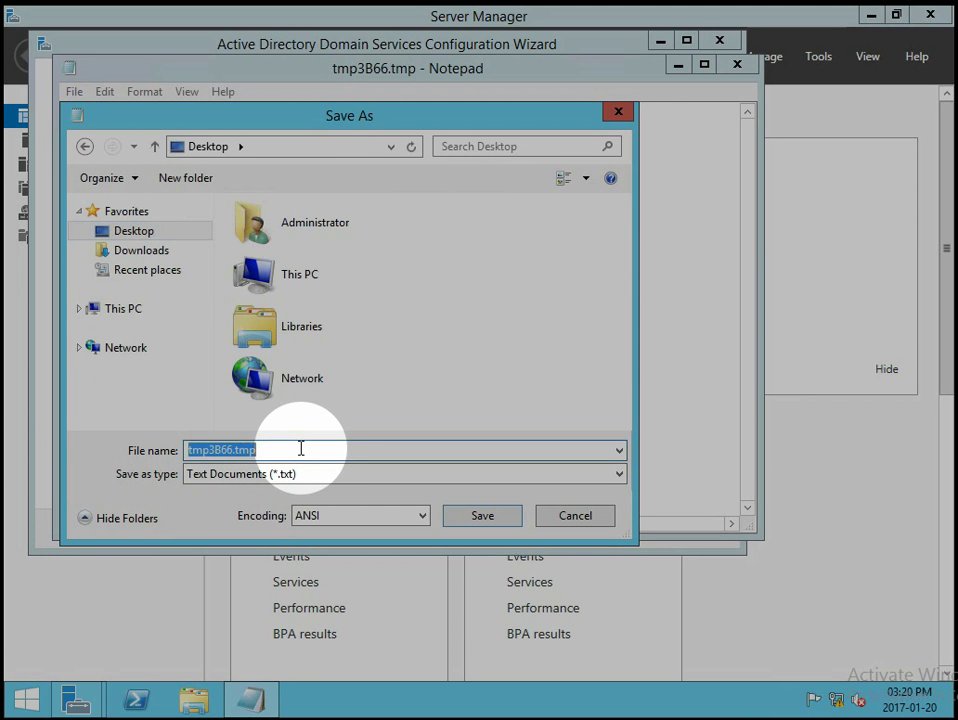
pyautogui.write('N')
pyautogui.press('BackSpace')
pyautogui.write('iNSTALLad.')
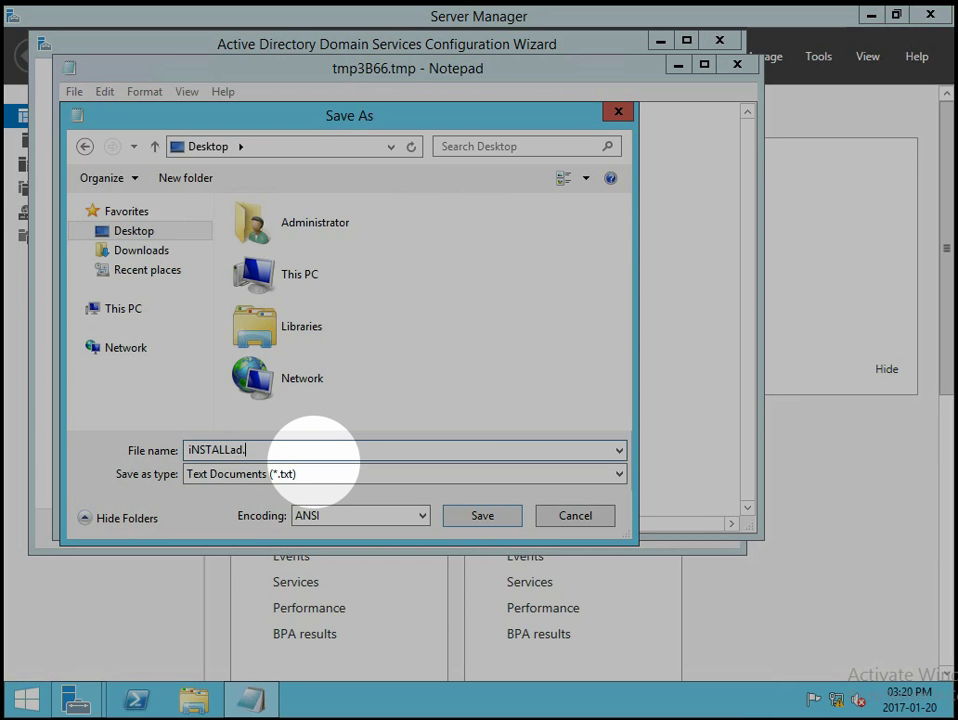
pyautogui.write('PS1')
pyautogui.hotkey('ctrl', 'a')
pyautogui.write('Ins')
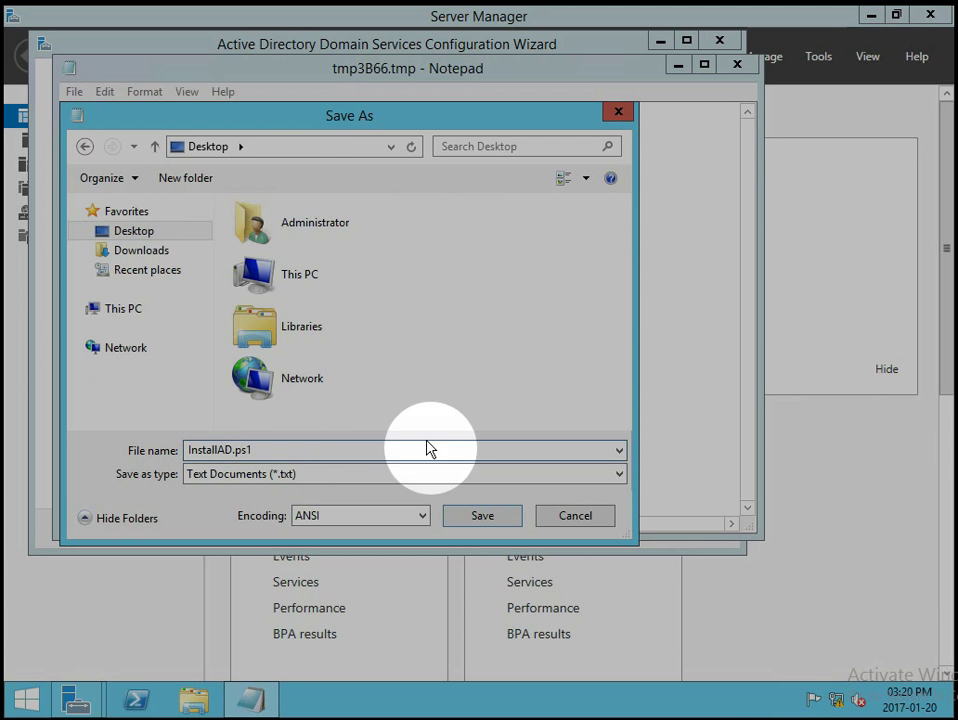
pyautogui.click(389, 474)
pyautogui.click(295, 508)
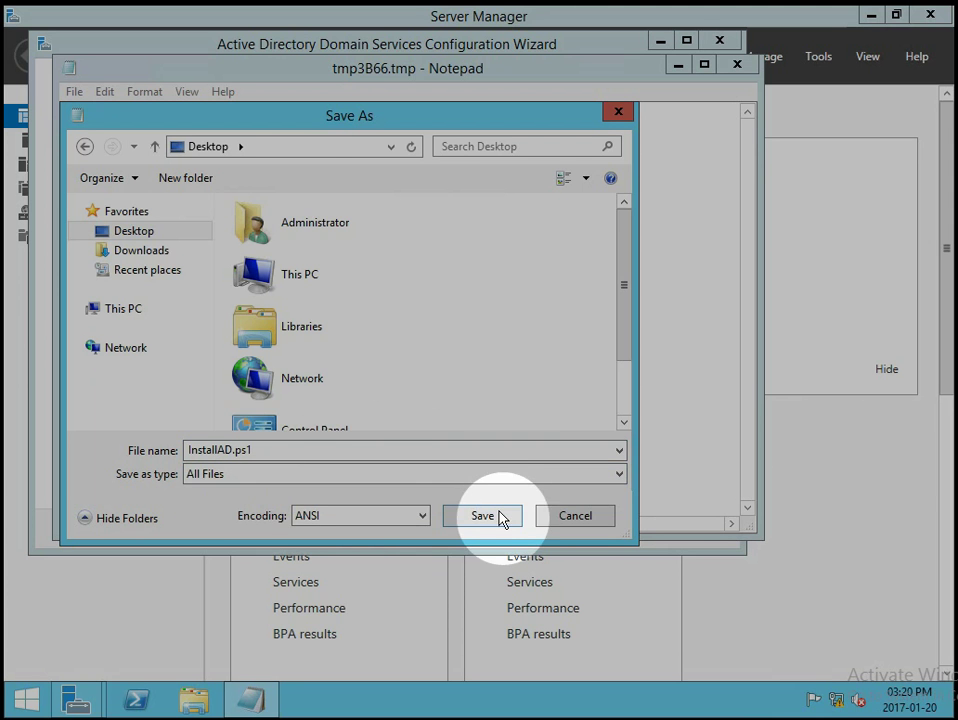
pyautogui.click(494, 520)
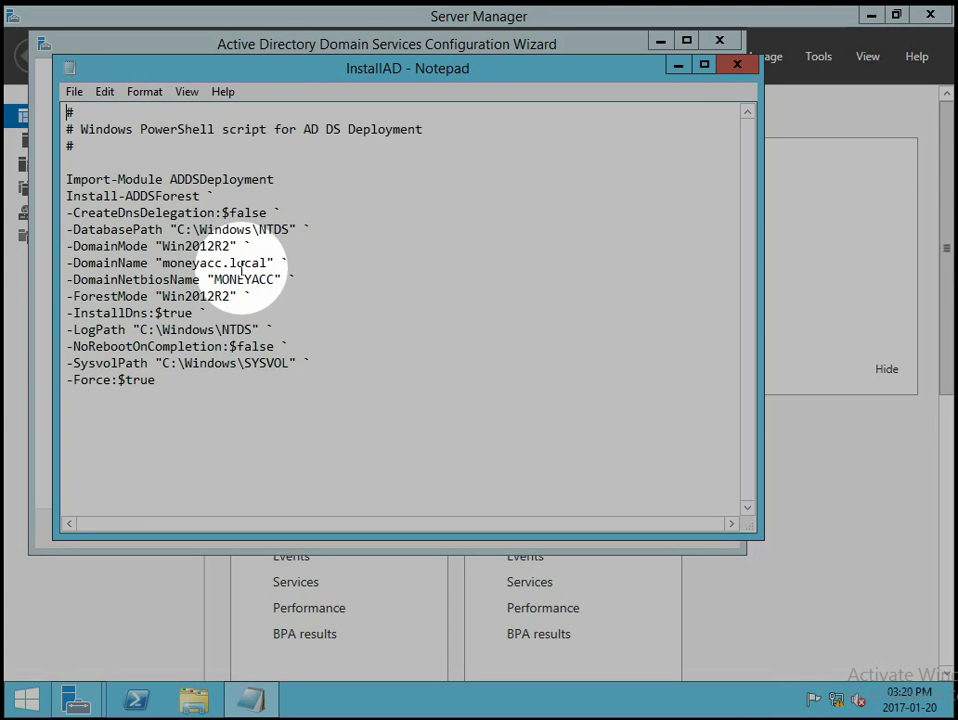
pyautogui.click(737, 66)
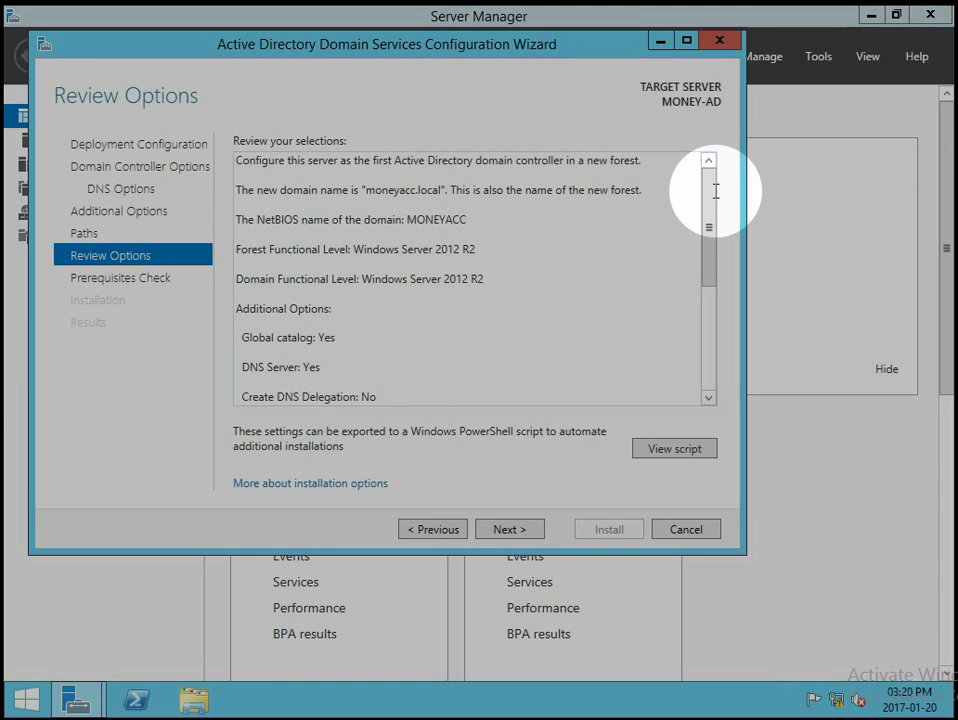
# Scroll the Review Options summary and continue to the Prerequisites Check page.
pyautogui.moveTo(706, 199); pyautogui.dragTo(708, 378)
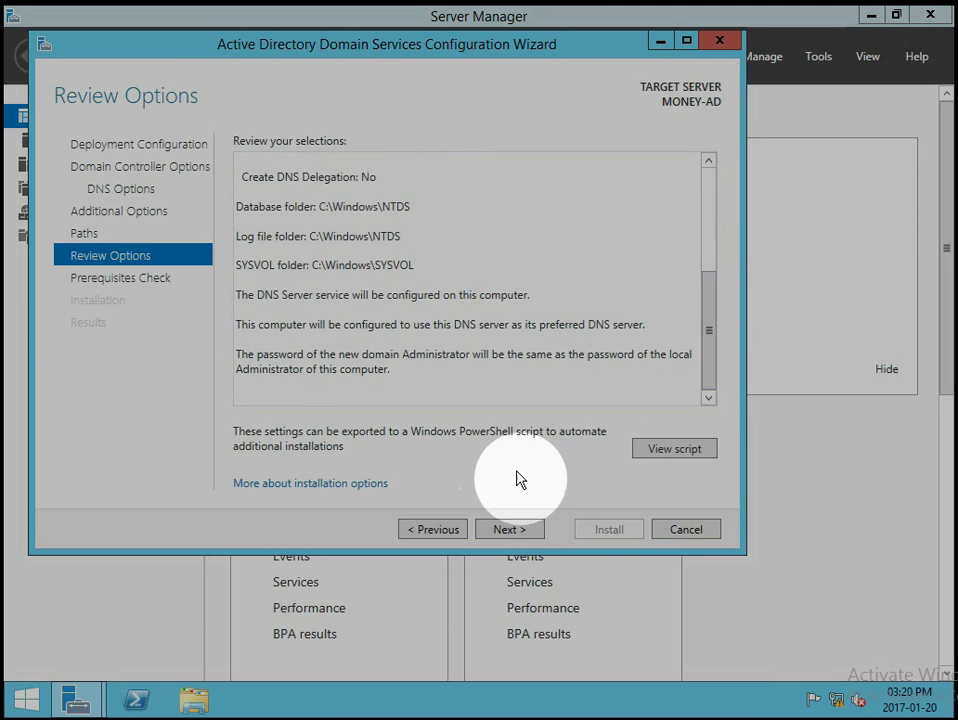
pyautogui.click(536, 533)
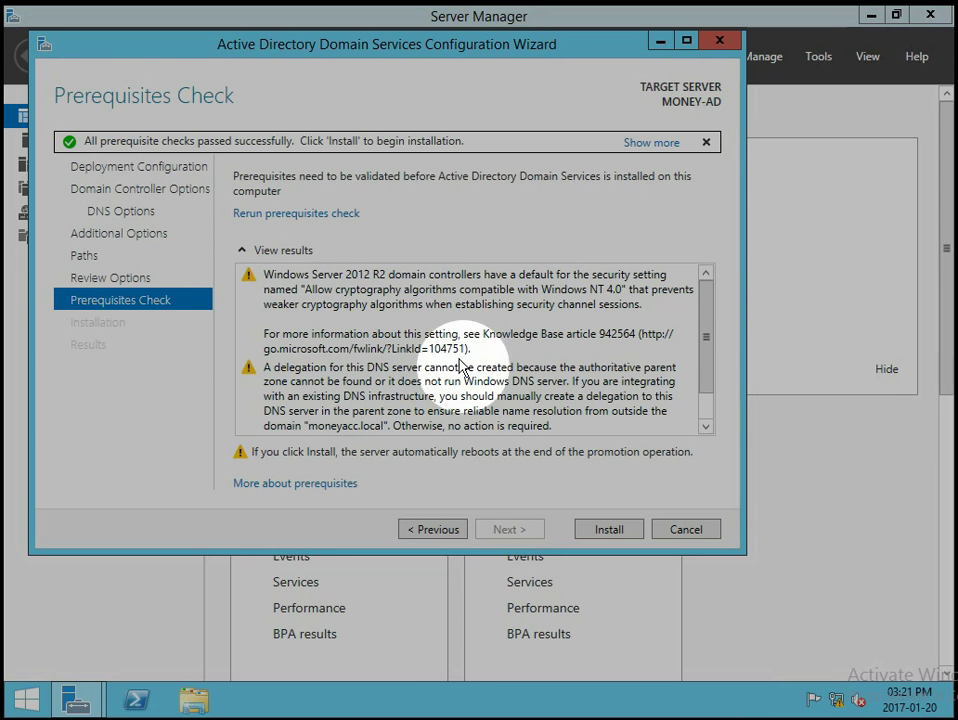
# Review the DNS delegation warning in the prerequisite results and start the domain controller installation.
pyautogui.scroll(-1, 519, 374)
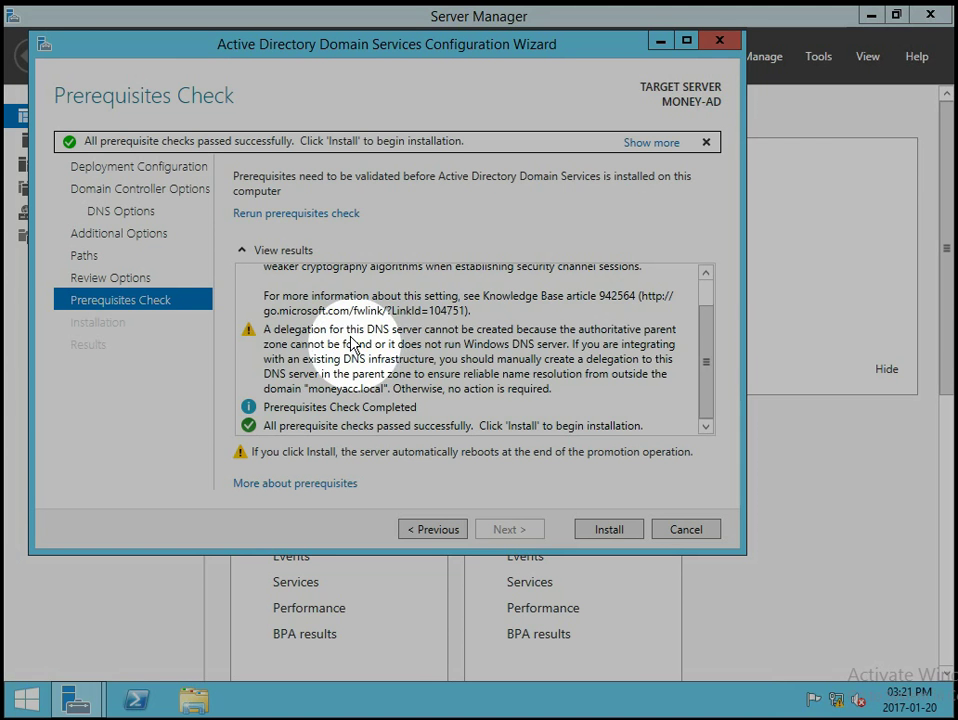
pyautogui.click(425, 357)
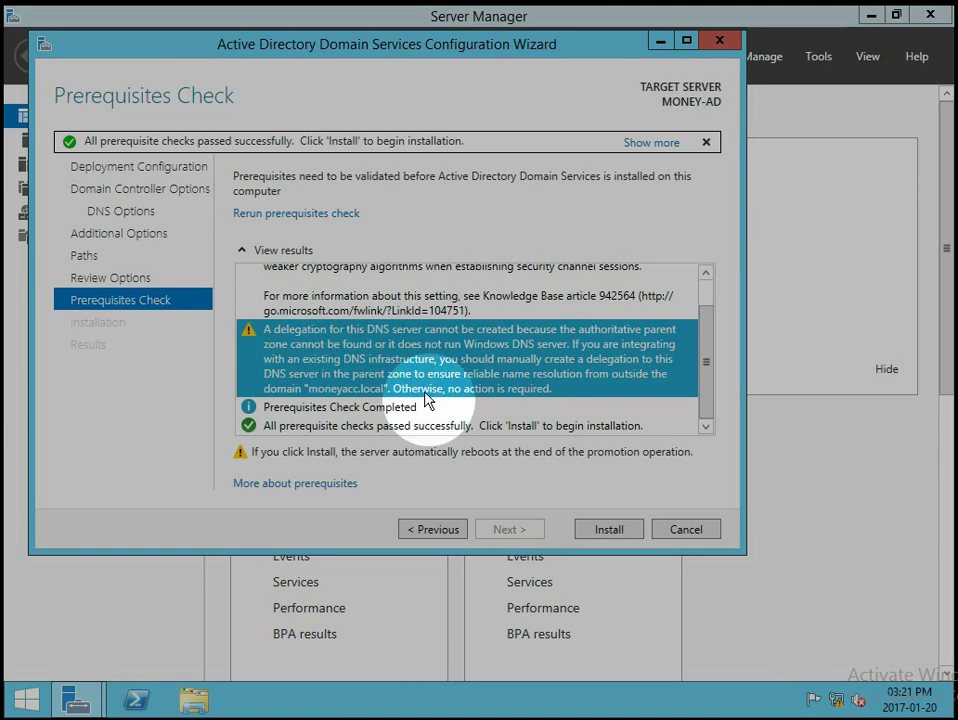
pyautogui.click(607, 532)
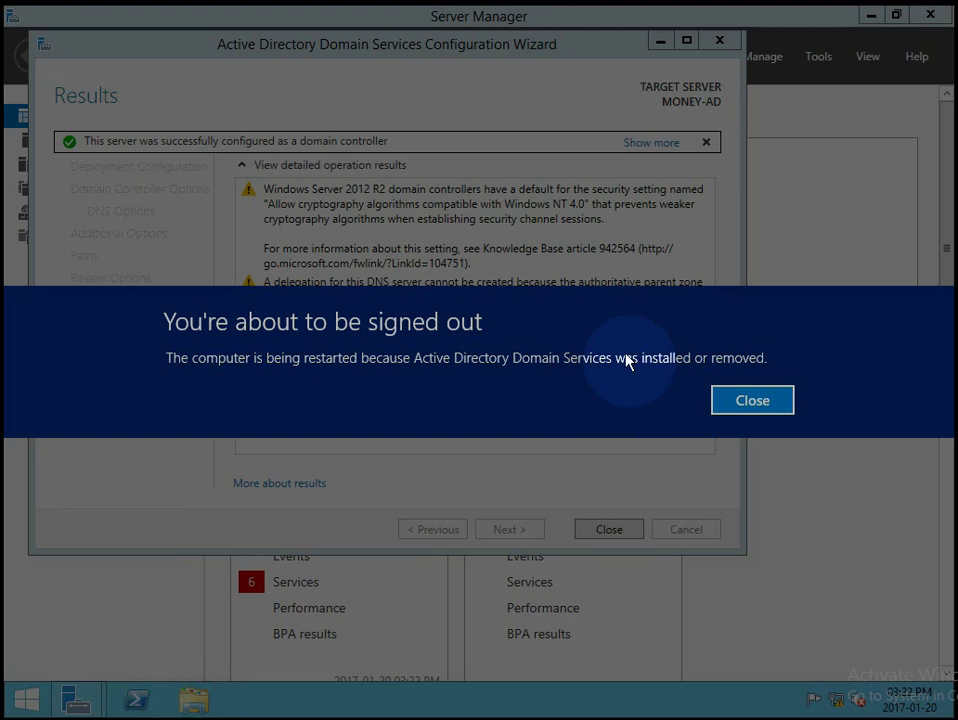
# Close the 'You're about to be signed out' notice so the server restarts.
pyautogui.click(732, 402)
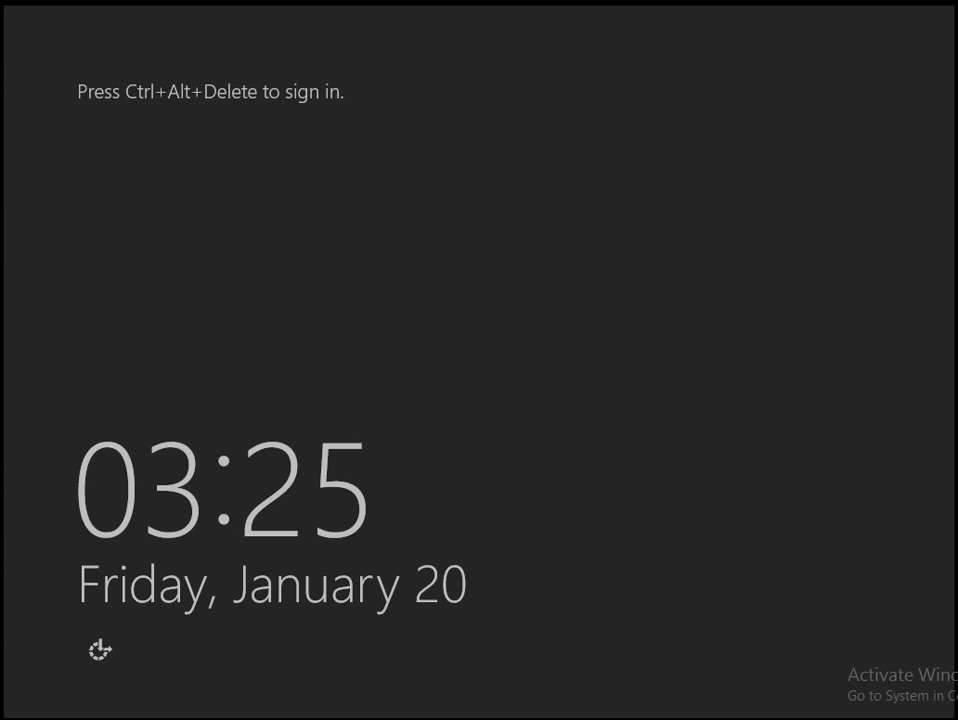
# Sign in as MONEYACC\Administrator with the account password.
pyautogui.hotkey('ctrl', 'alt', 'Delete')
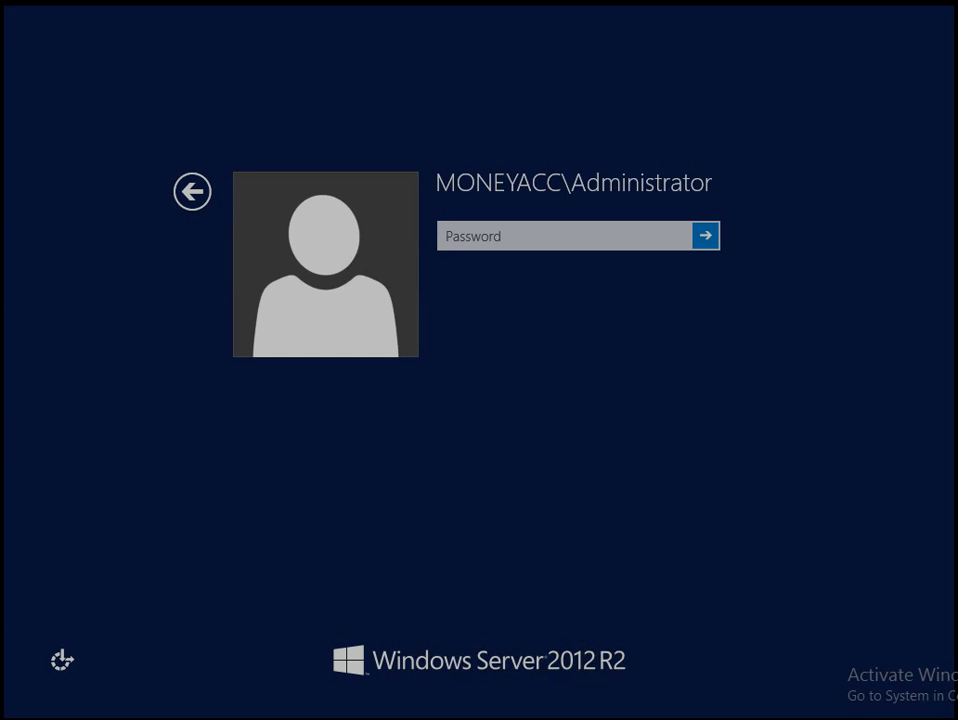
pyautogui.click(523, 237)
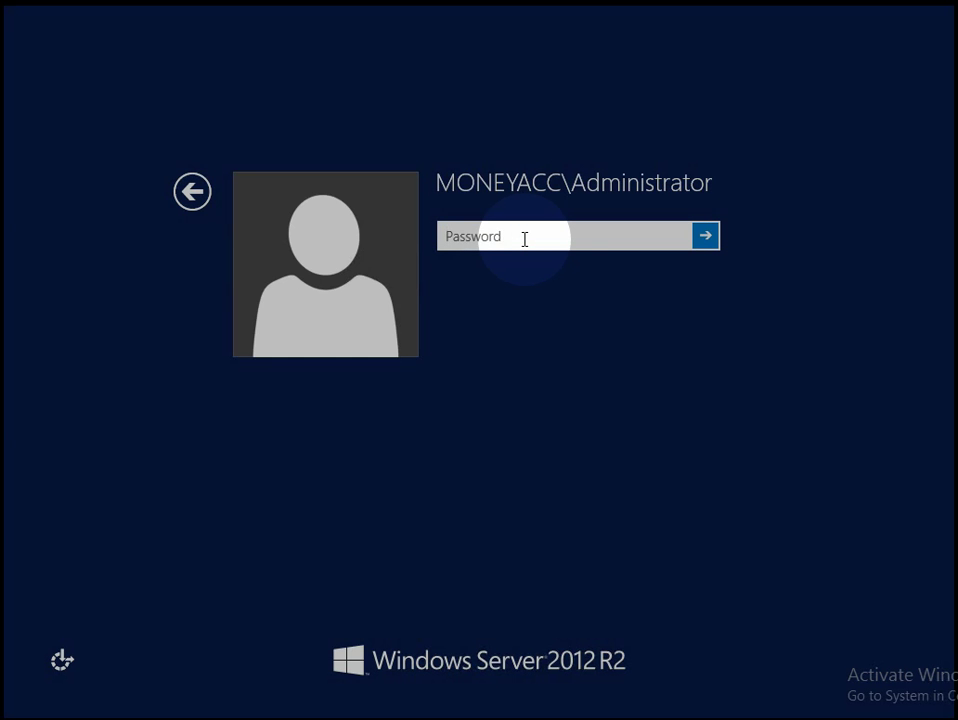
pyautogui.write('•••')
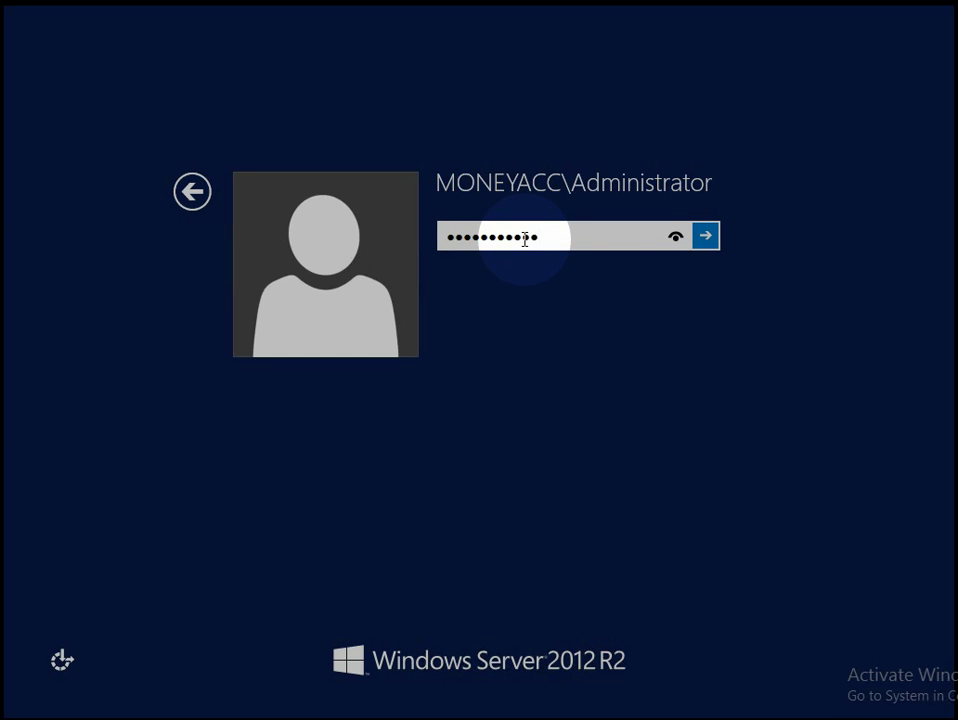
pyautogui.press('Return')
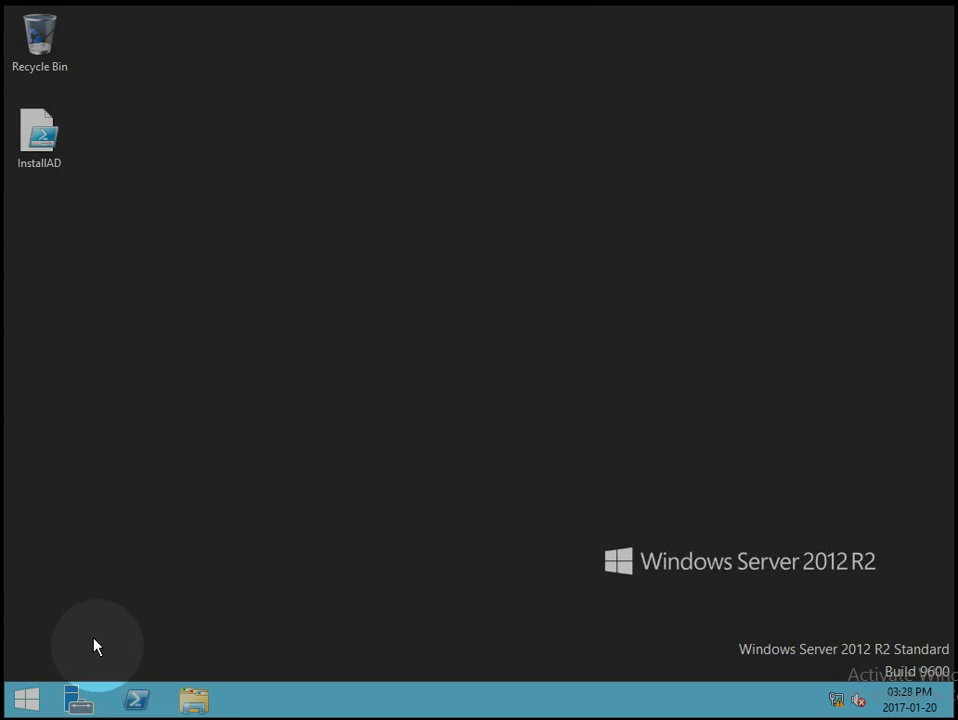
# Return to the Server Manager Dashboard and show its Tools menu of administrative tools.
pyautogui.click(78, 703)
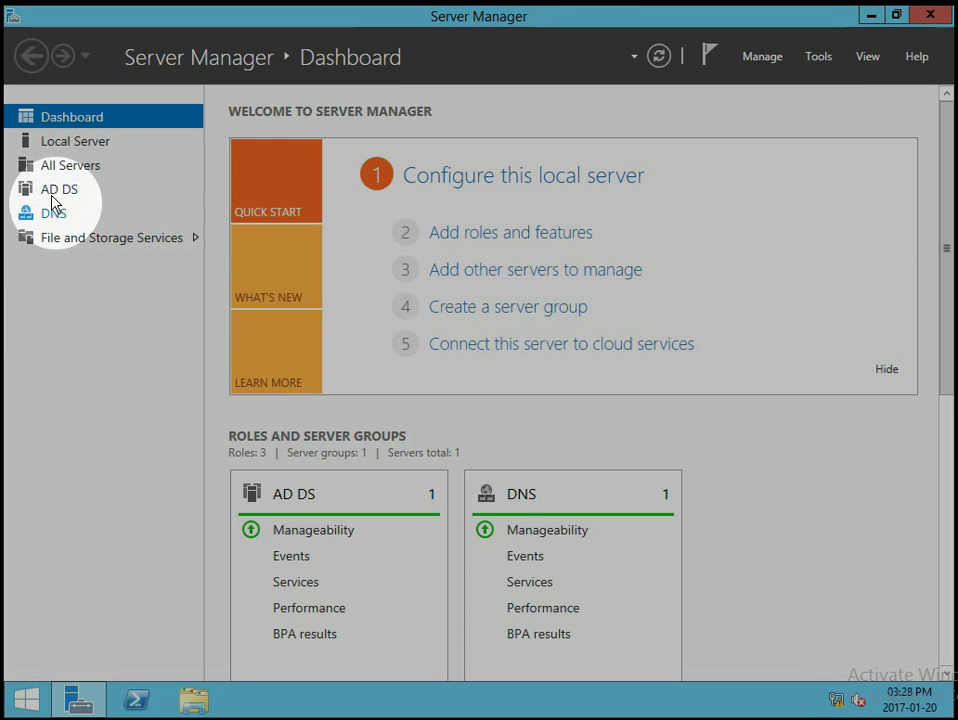
pyautogui.click(818, 58)
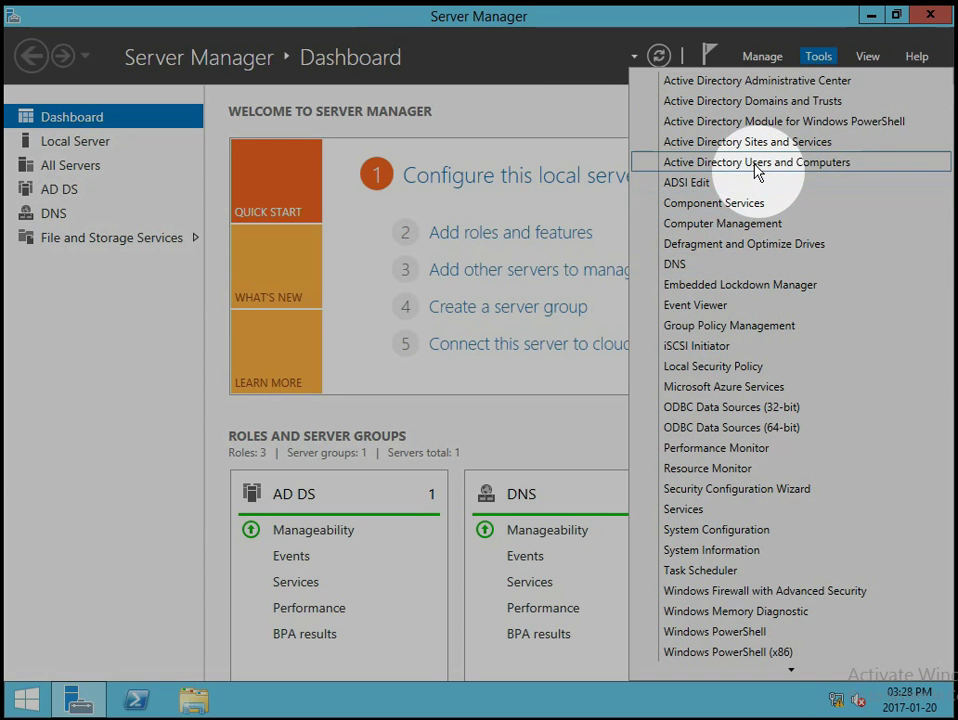
# Check the moneyacc (local) domain in a maximized Active Directory Administrative Center, then close it and Server Manager.
pyautogui.click(766, 85)
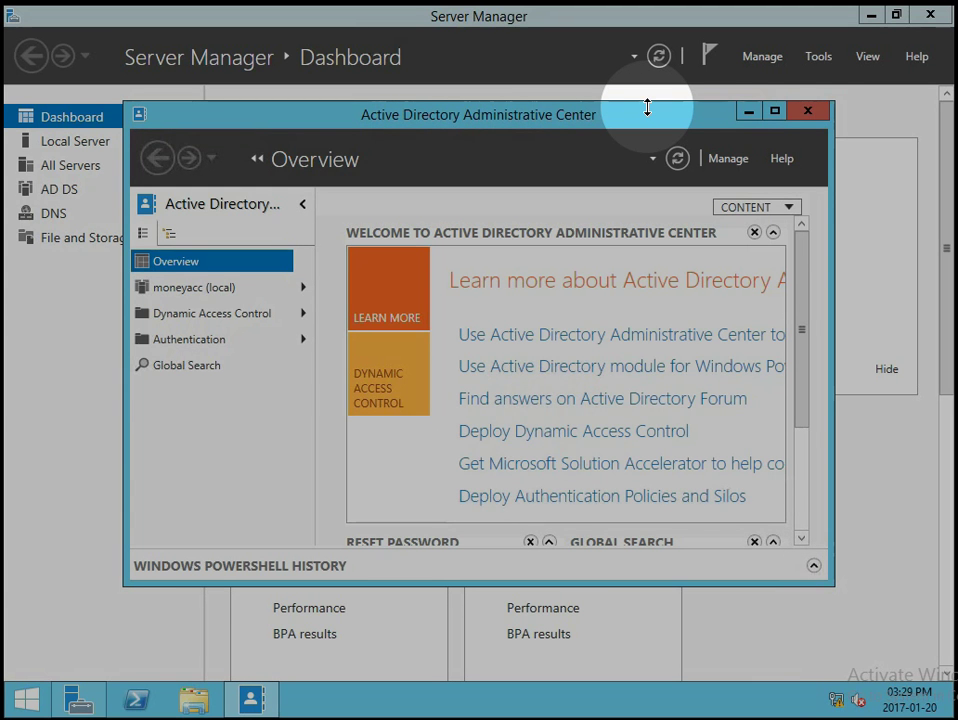
pyautogui.click(774, 111)
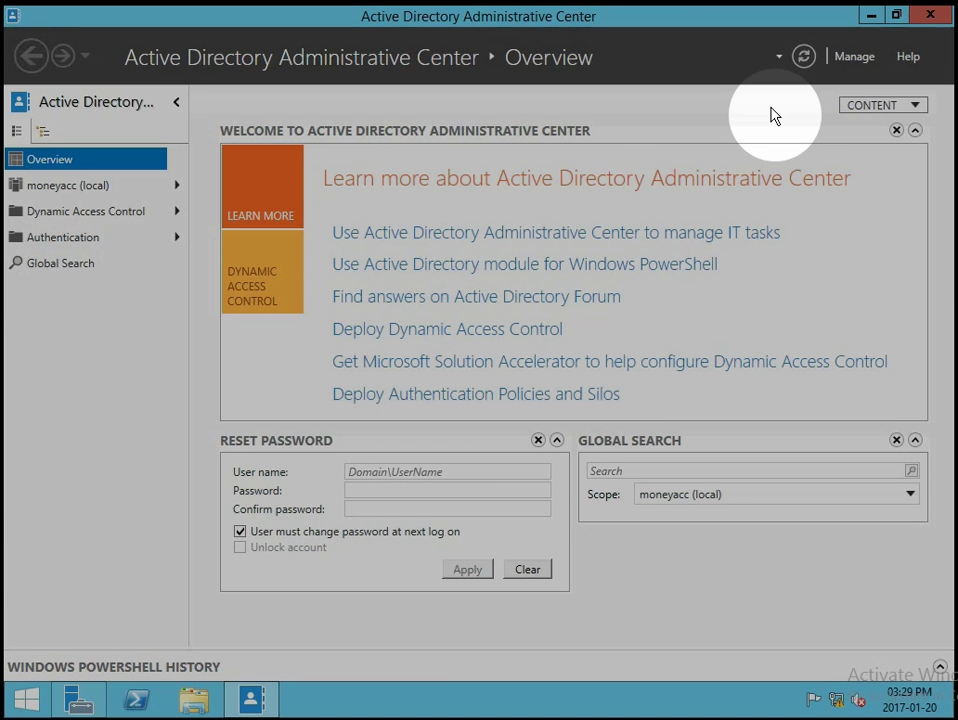
pyautogui.click(926, 14)
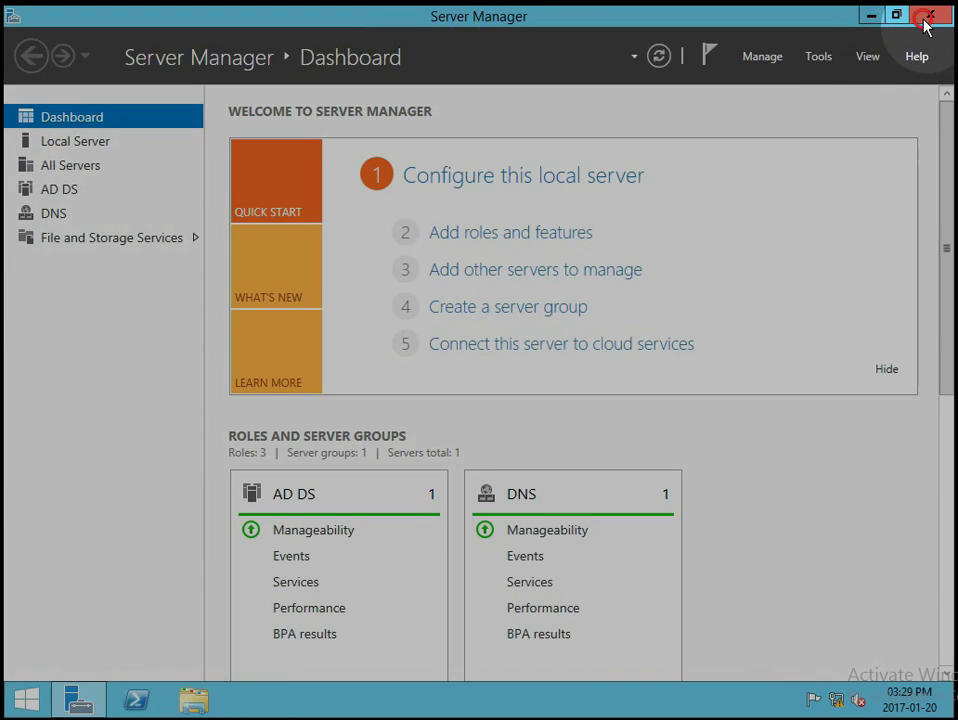
pyautogui.click(926, 16)
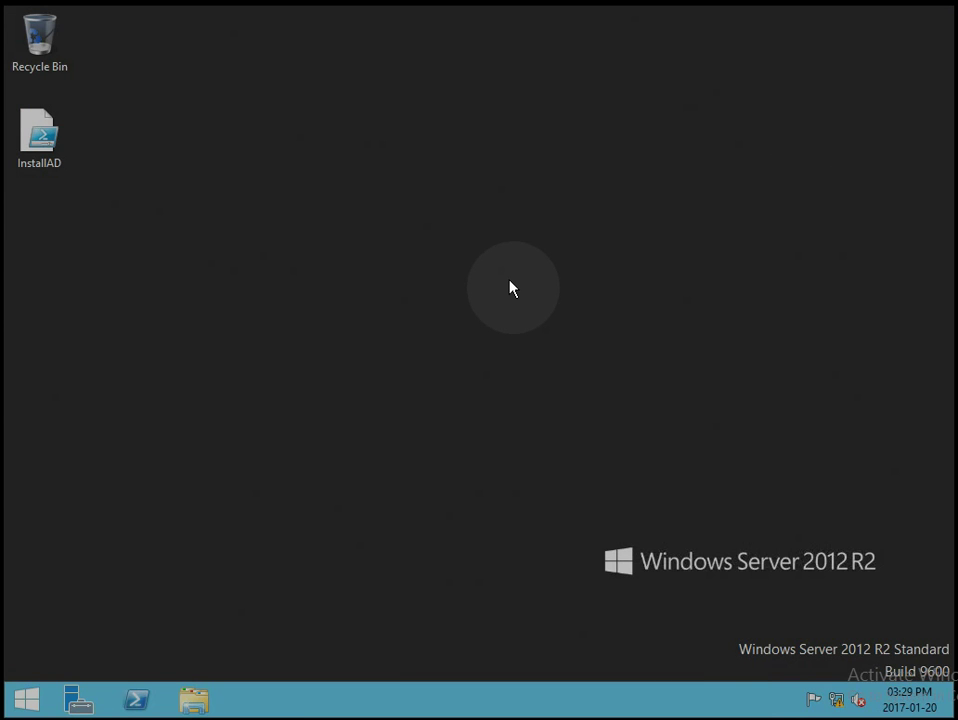